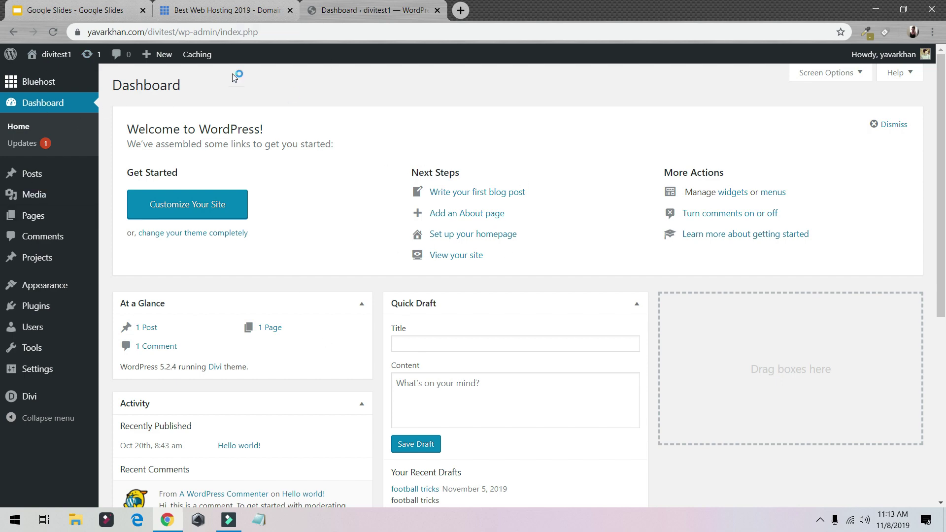
# Search the plugin directory for "seo", and install and activate the WordPress SEO Plugin – Rank Math.
pyautogui.click(217, 11)
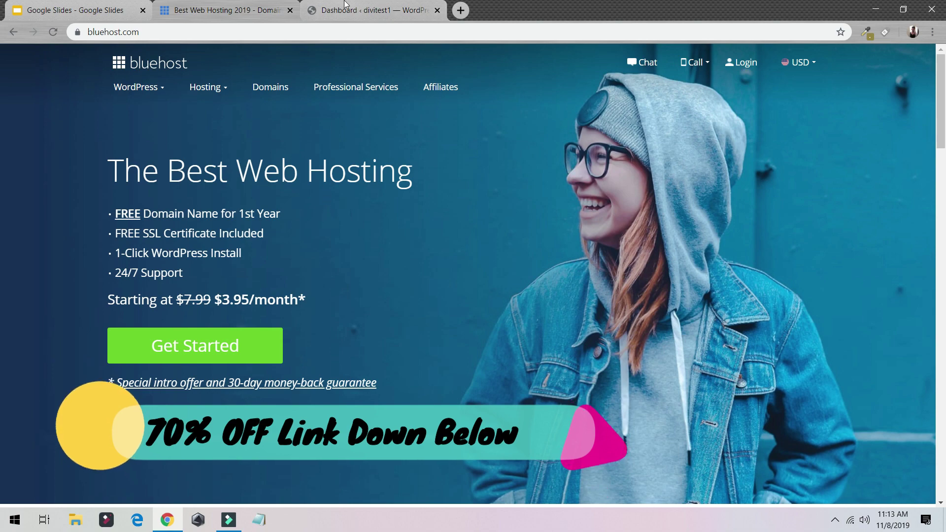
pyautogui.click(362, 11)
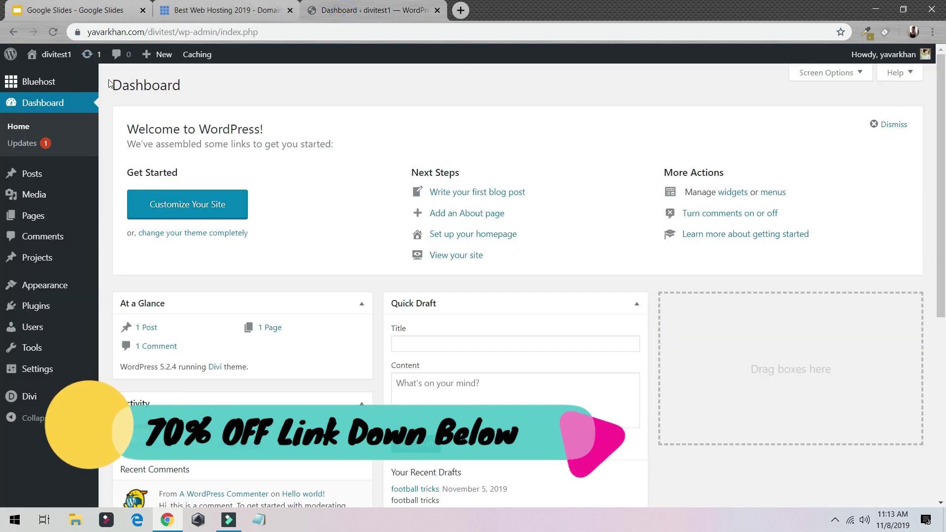
pyautogui.click(41, 307)
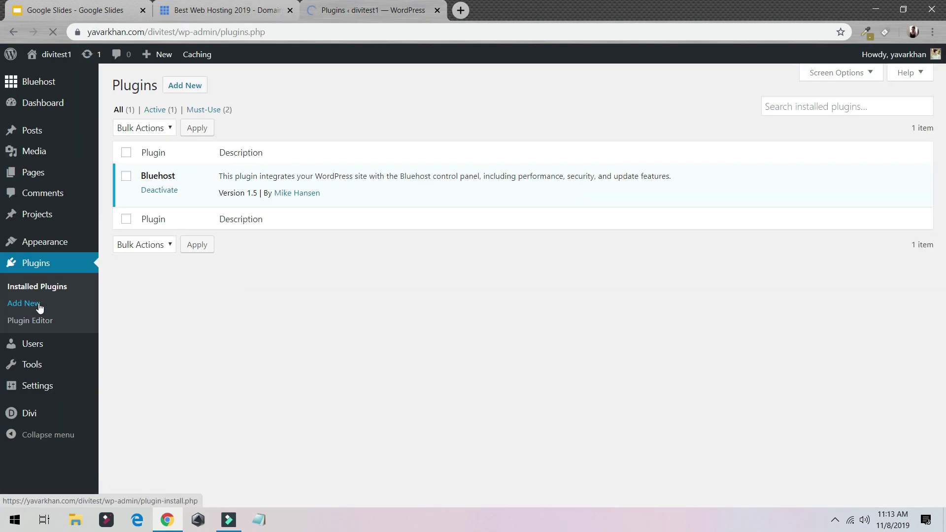
pyautogui.click(190, 86)
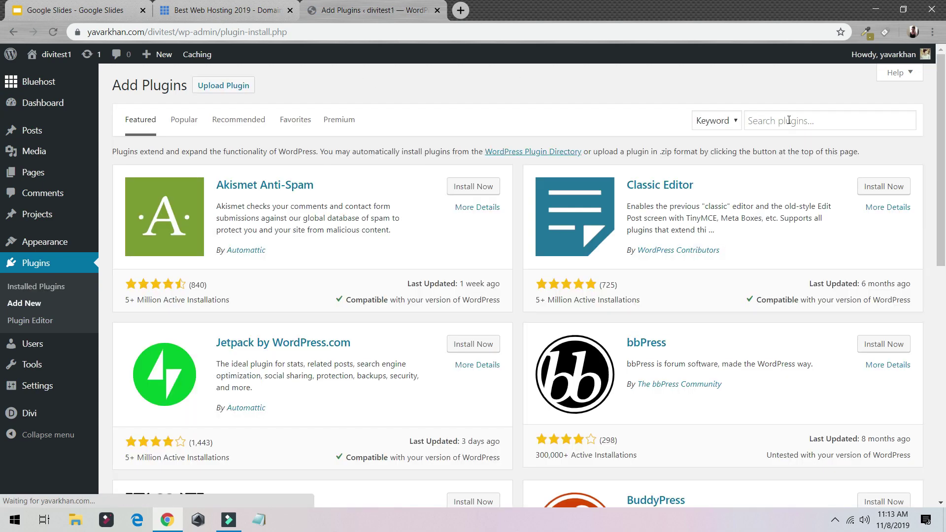
pyautogui.click(785, 123)
pyautogui.write('seo')
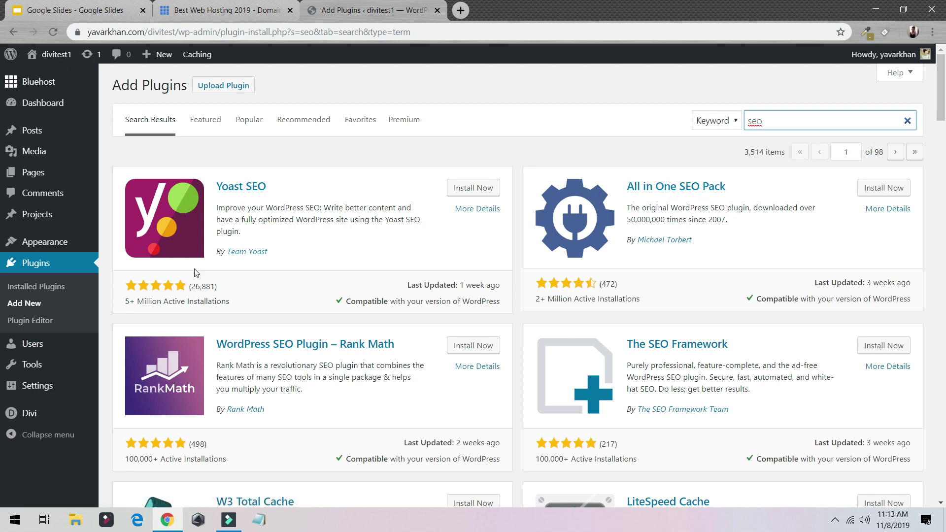
pyautogui.click(482, 349)
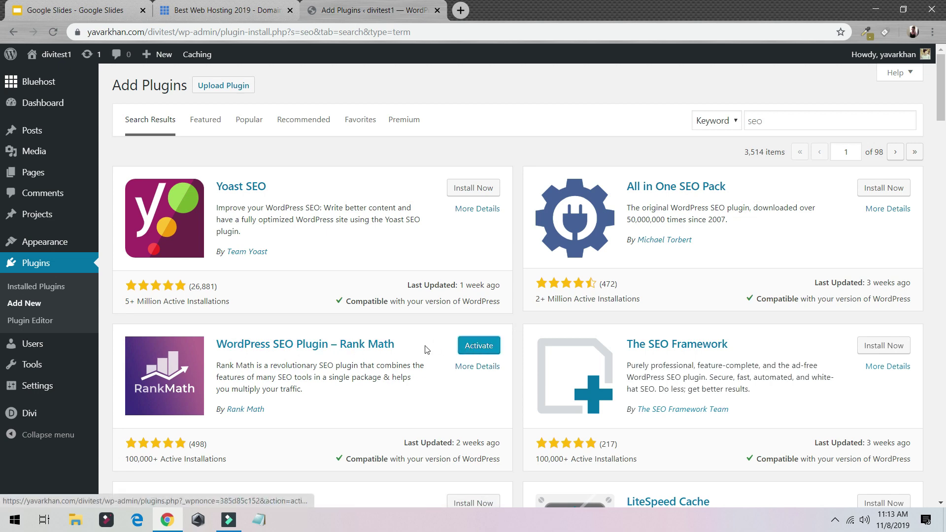
pyautogui.click(470, 348)
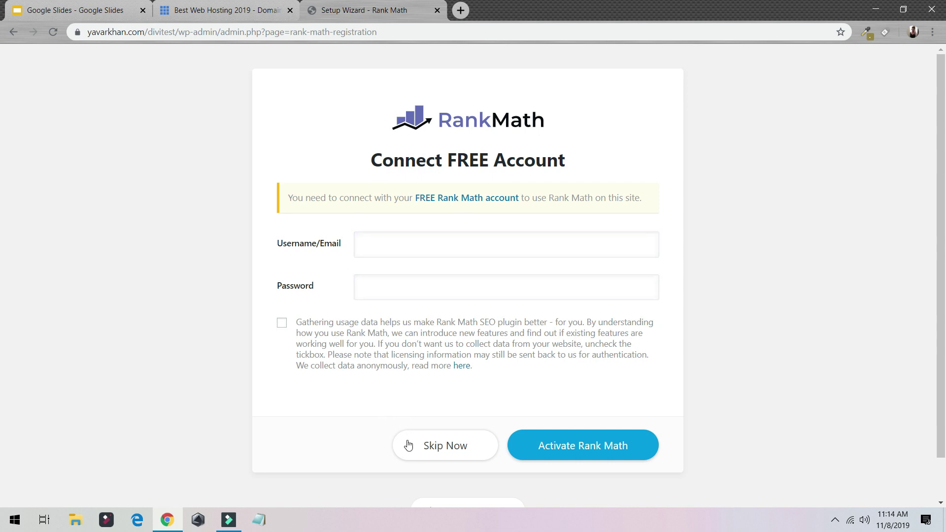
# Start the Rank Math setup wizard without connecting an account or importing SEO settings.
pyautogui.click(437, 450)
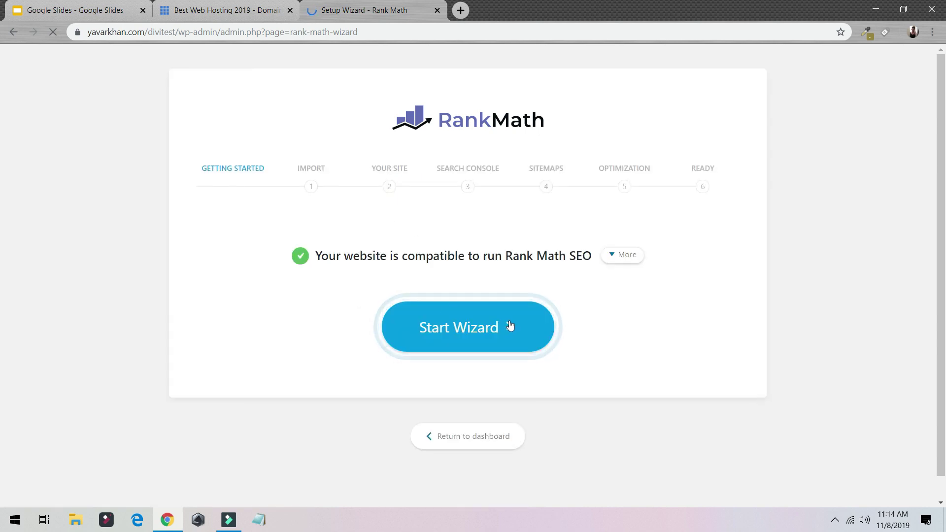
pyautogui.click(483, 333)
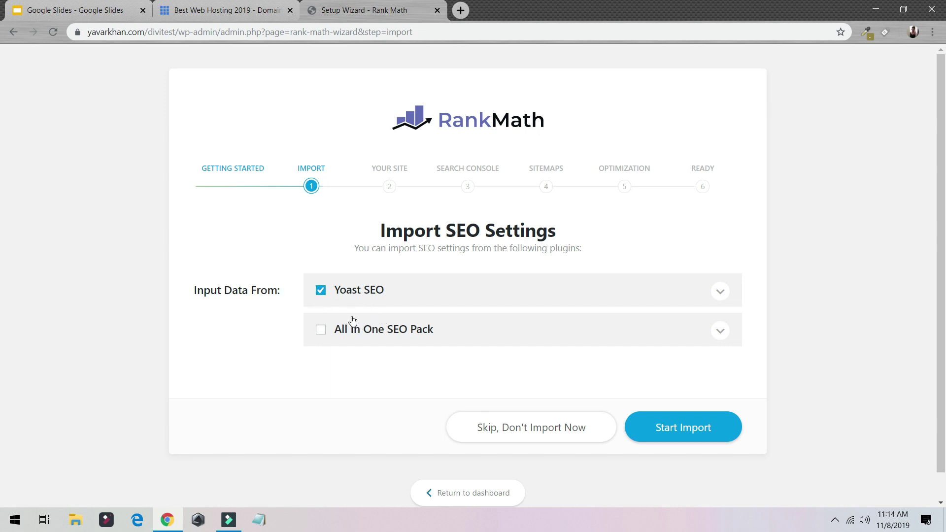
pyautogui.click(526, 427)
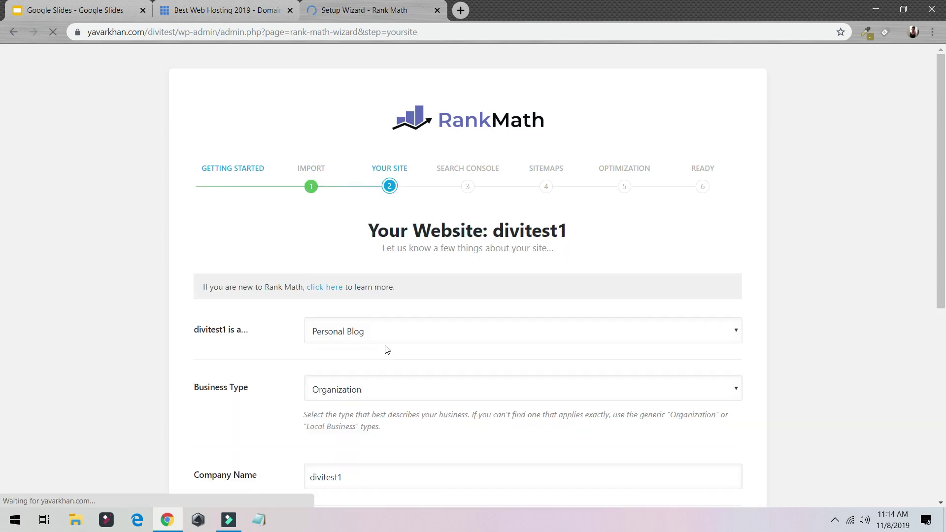
# Choose Personal Blog as the site type and skip the Your Site step without uploading a logo or social share image.
pyautogui.scroll(-3, 394, 227)
pyautogui.click(383, 219)
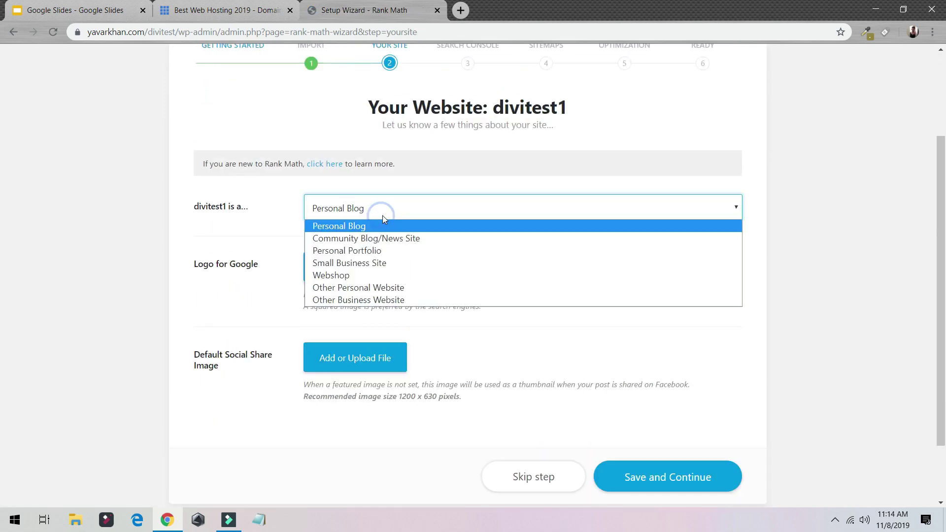
pyautogui.click(356, 226)
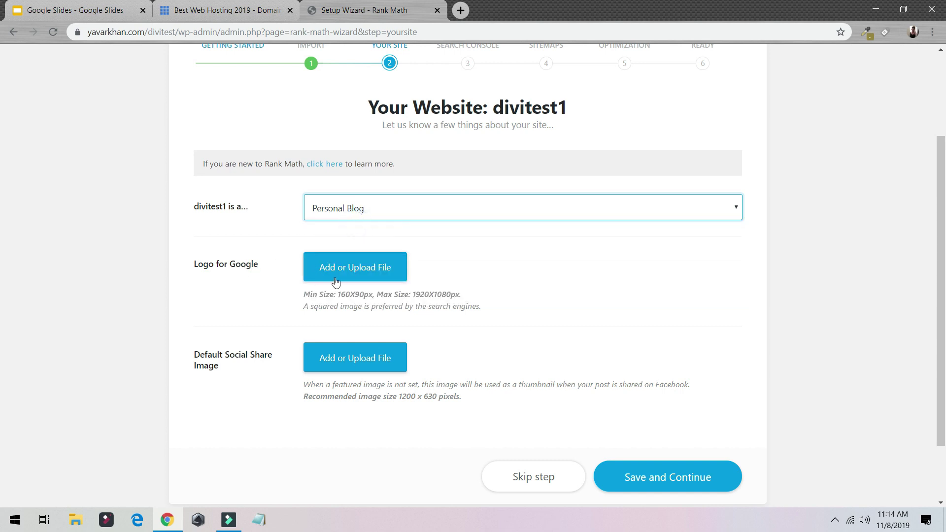
pyautogui.scroll(-2, 425, 270)
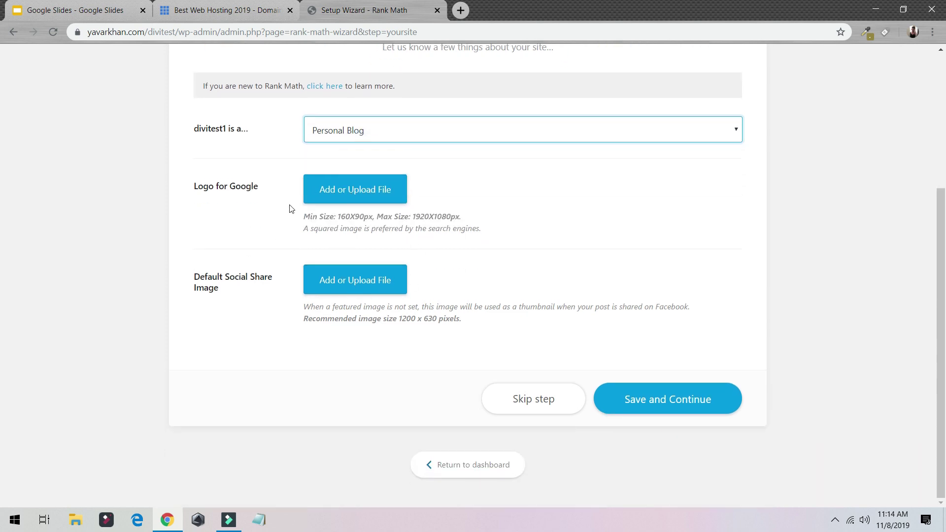
pyautogui.moveTo(337, 218); pyautogui.dragTo(383, 229)
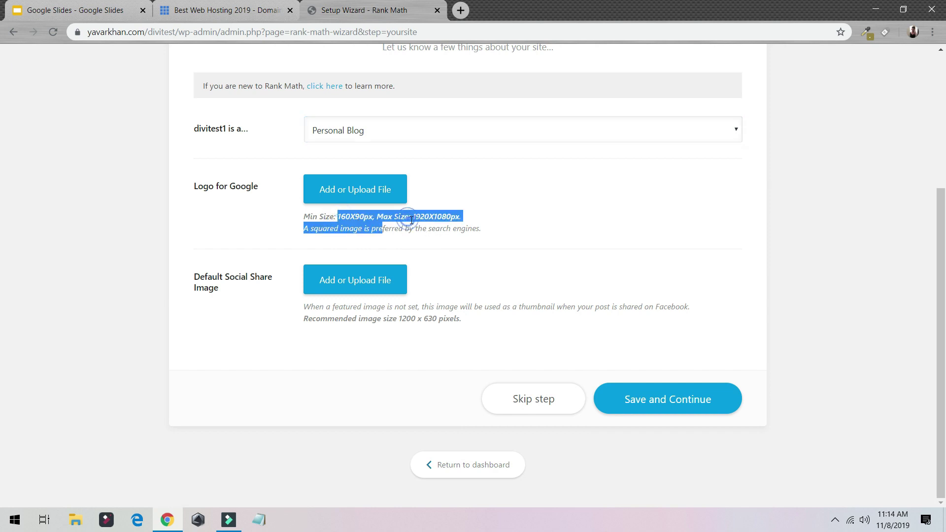
pyautogui.click(196, 282)
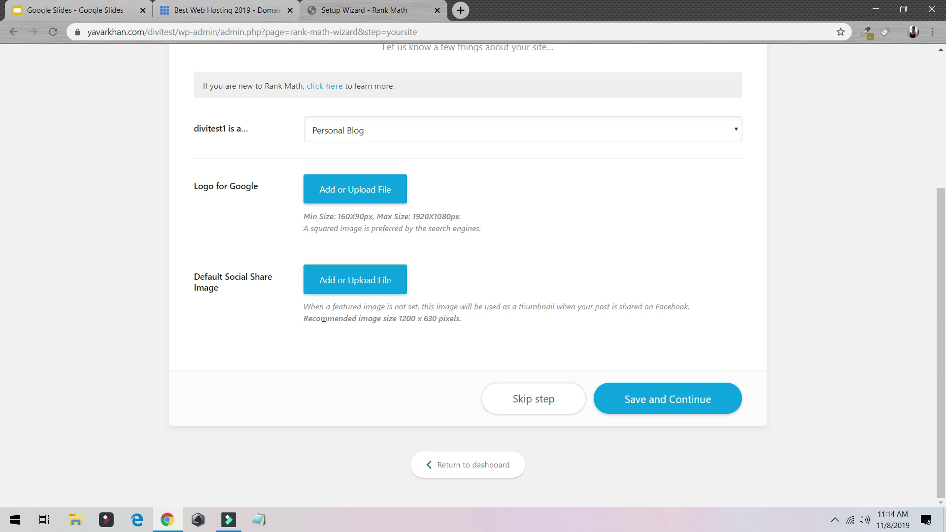
pyautogui.click(538, 408)
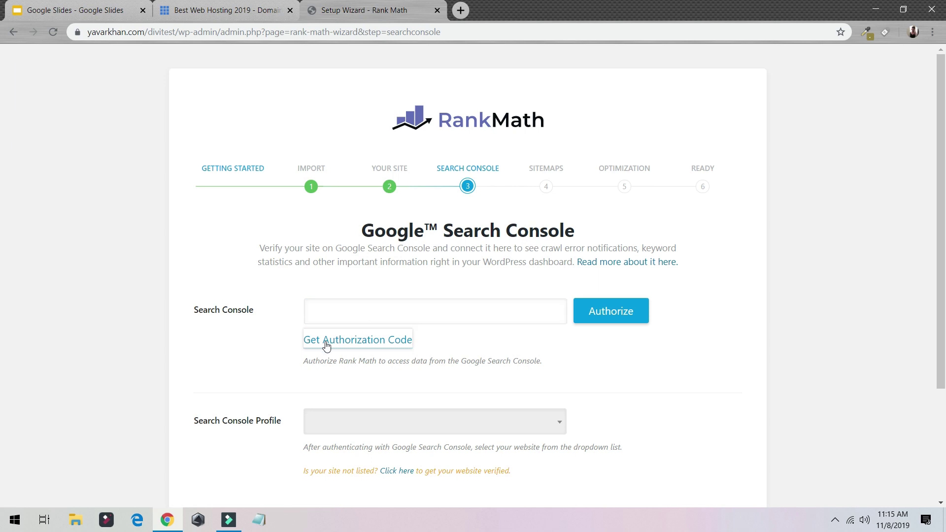
# Try to get a Search Console authorization code by signing in with an existing Google account.
pyautogui.click(371, 341)
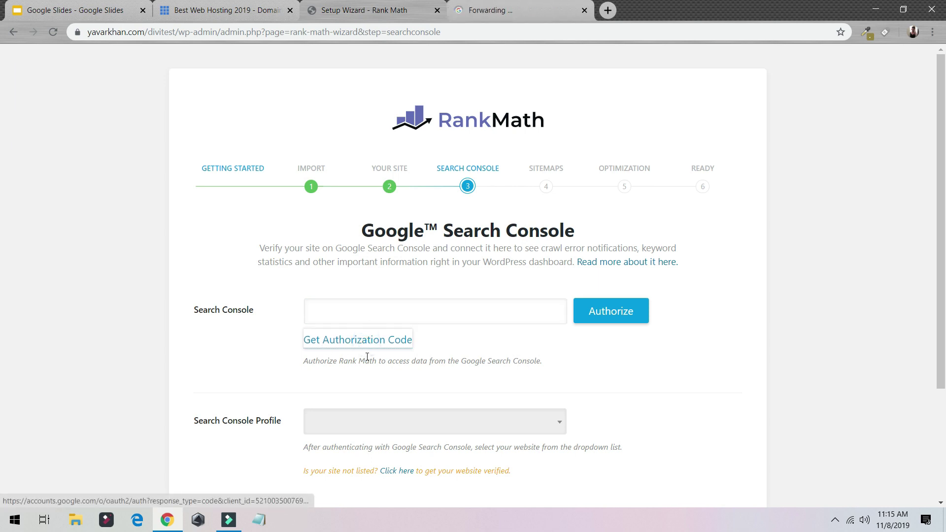
pyautogui.click(537, 9)
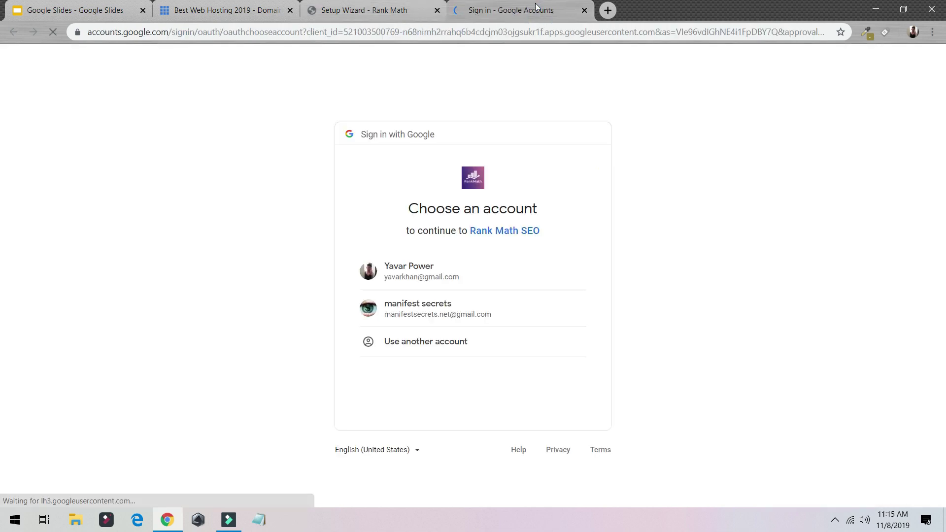
pyautogui.click(421, 274)
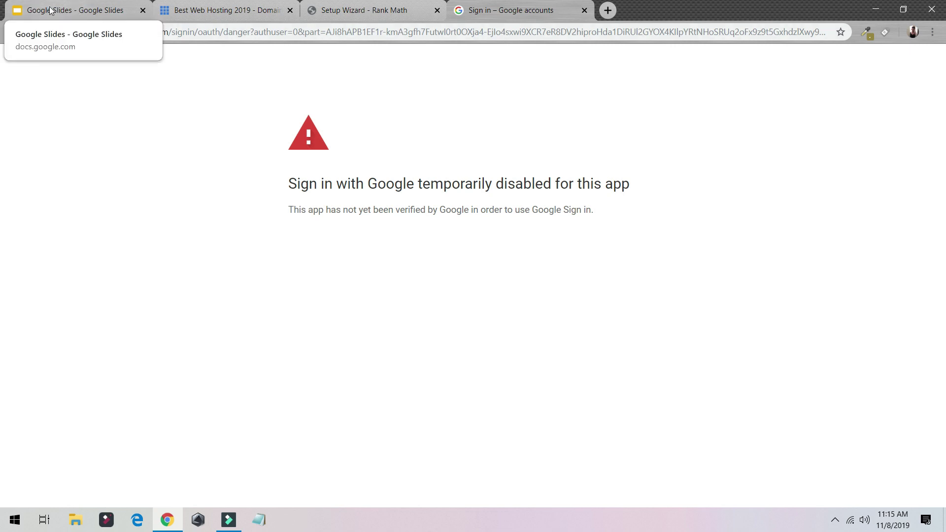
pyautogui.click(52, 32)
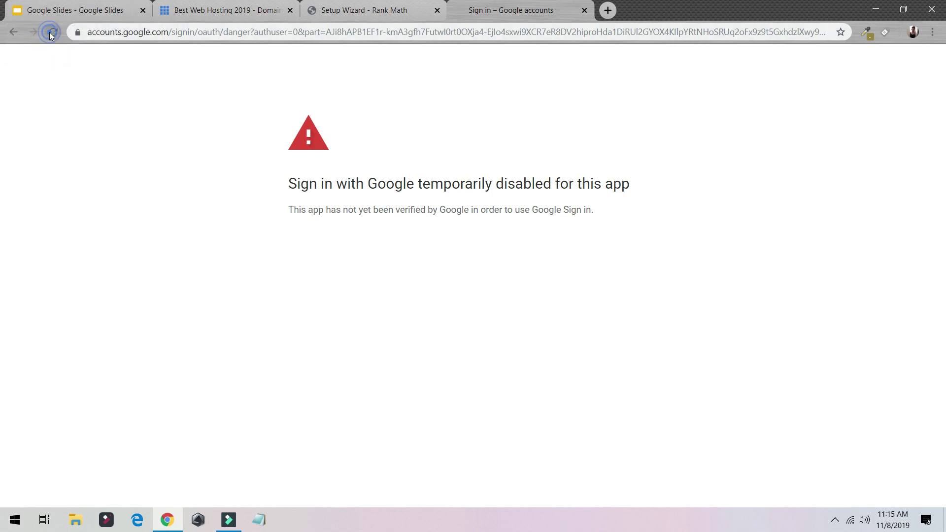
# Look at the webmaster tools verification settings linked from the wizard's Search Console Profile field.
pyautogui.scroll(-3, 438, 282)
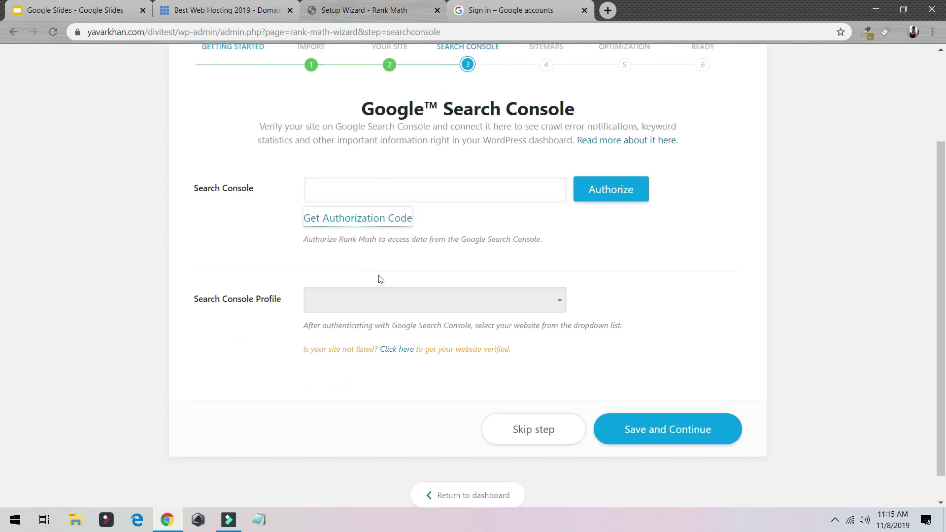
pyautogui.click(333, 184)
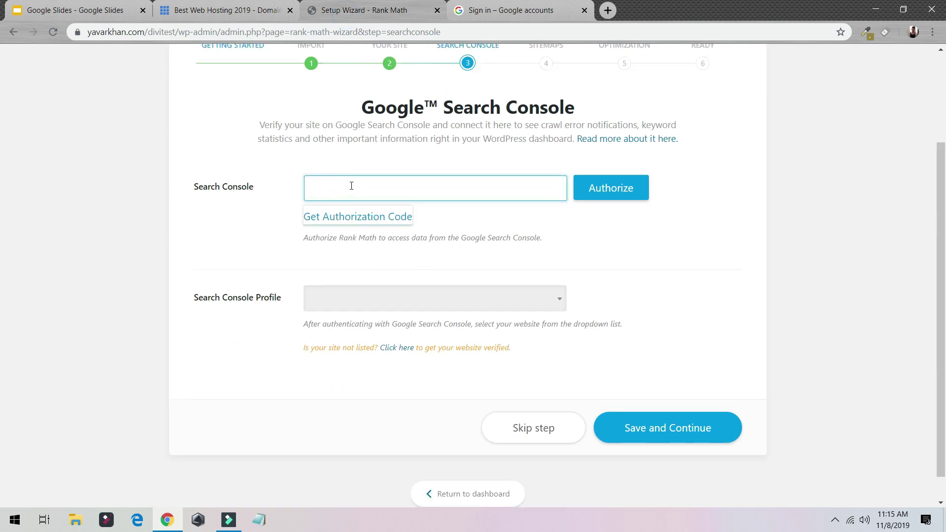
pyautogui.click(401, 348)
pyautogui.click(639, 3)
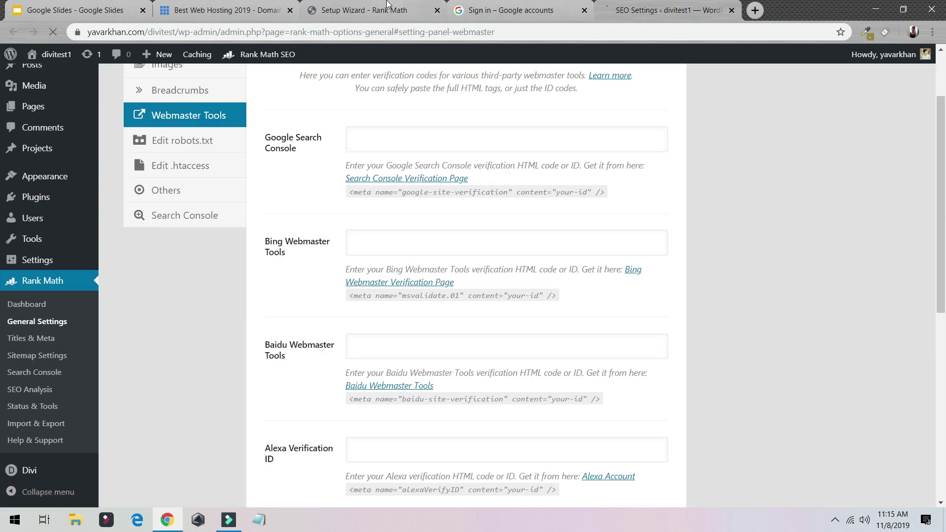
pyautogui.click(420, 13)
pyautogui.click(512, 10)
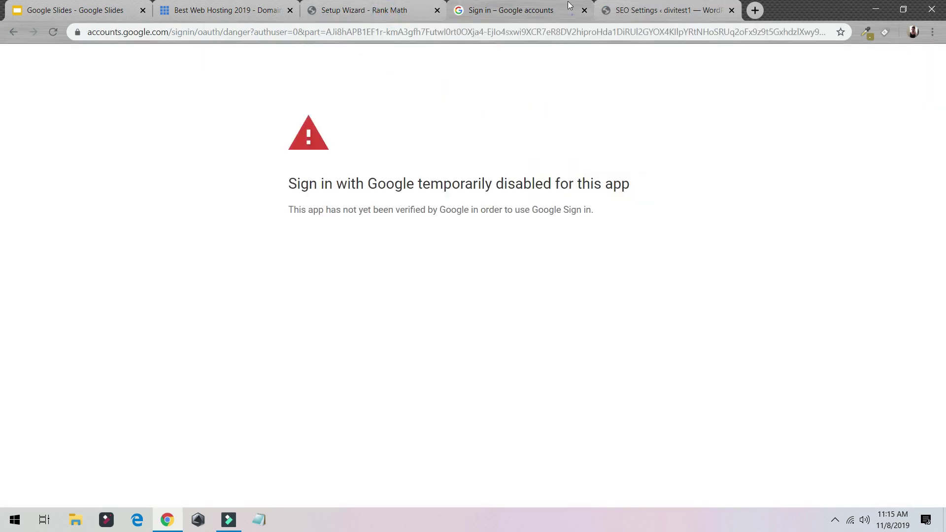
# Open the Google Search Console overview in place of the Google sign-in page and close the SEO Settings page.
pyautogui.click(504, 30)
pyautogui.write('google sear')
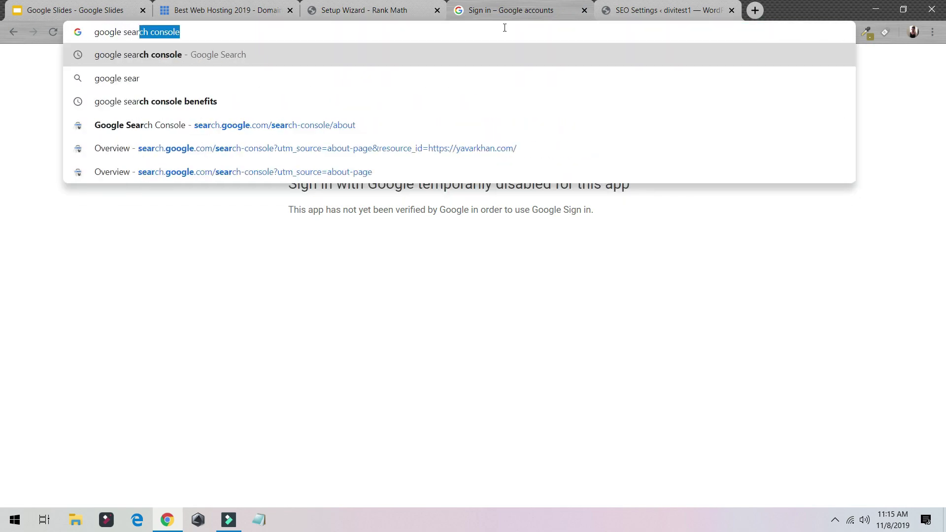
pyautogui.press('Down')
pyautogui.press('Down')
pyautogui.press('Down')
pyautogui.press('Return')
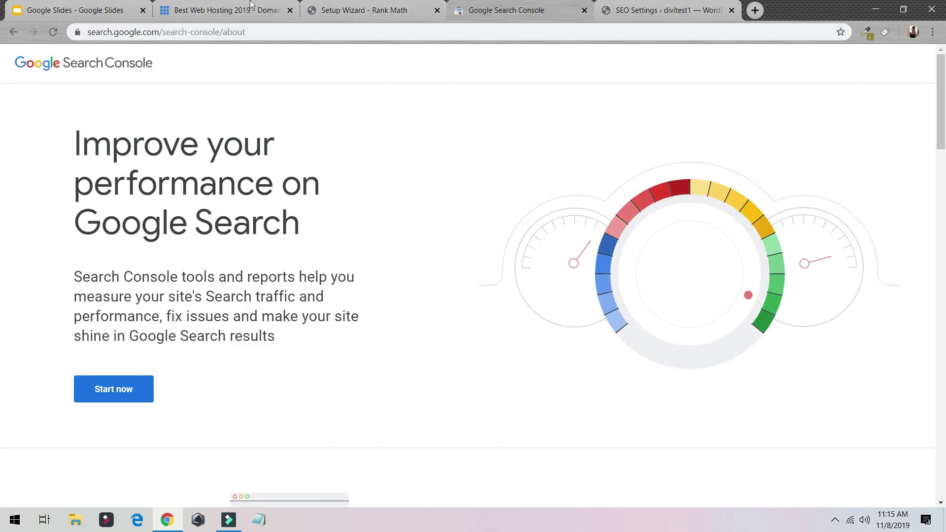
pyautogui.click(125, 391)
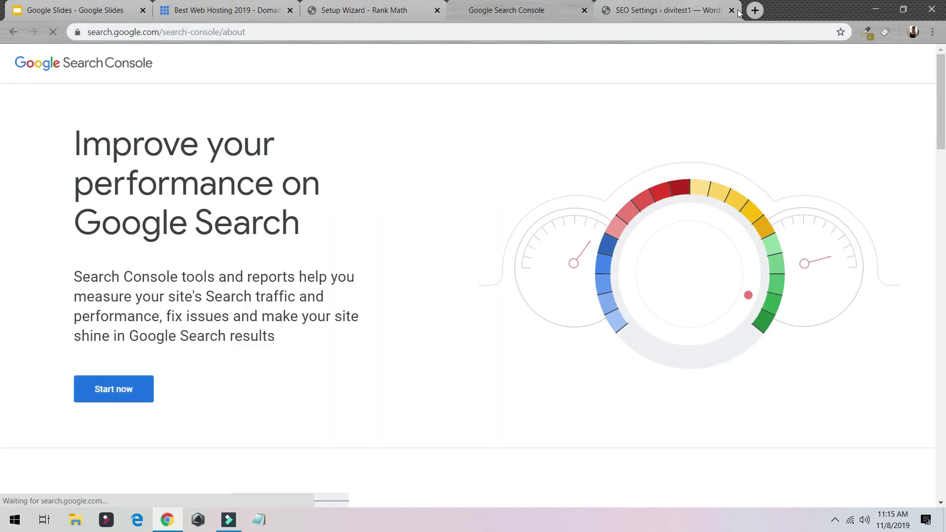
pyautogui.click(724, 10)
pyautogui.click(732, 10)
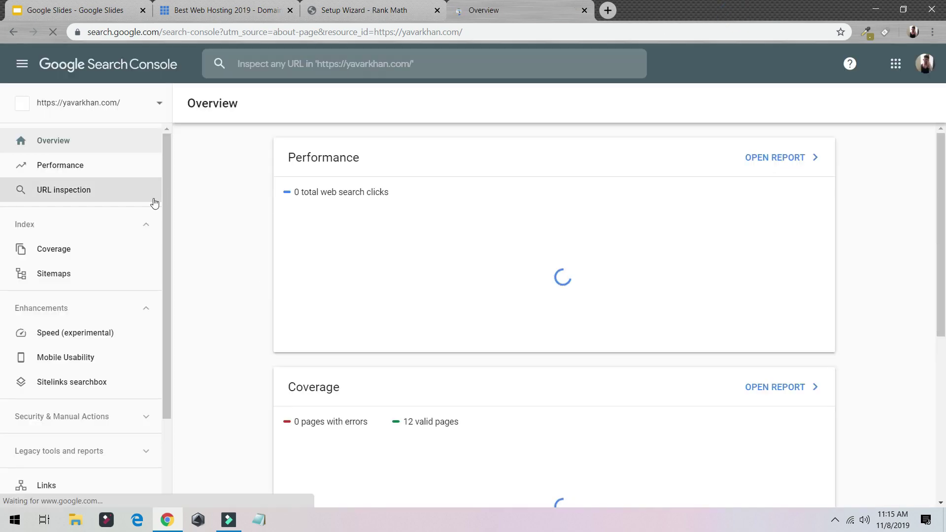
# Add a new Domain property for test1235.com in Search Console.
pyautogui.click(116, 100)
pyautogui.scroll(-5, 99, 296)
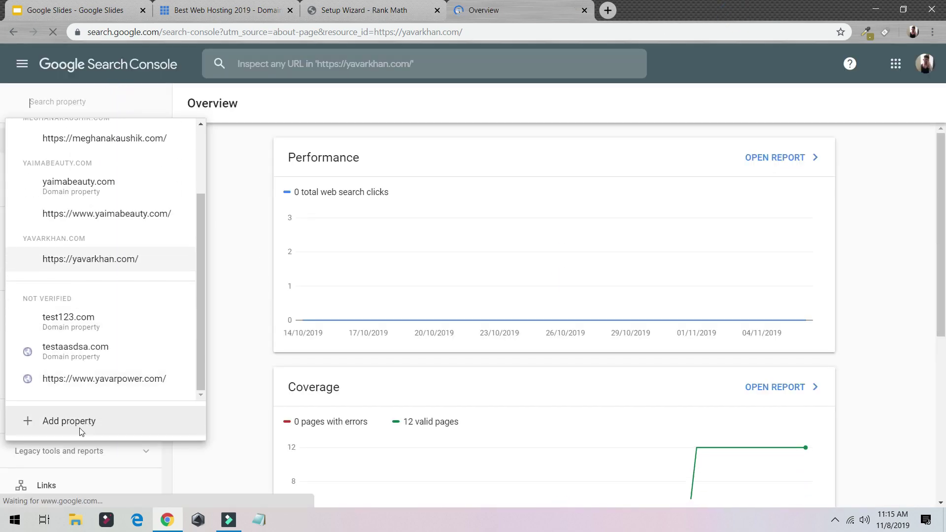
pyautogui.click(79, 427)
pyautogui.write('test1235.com')
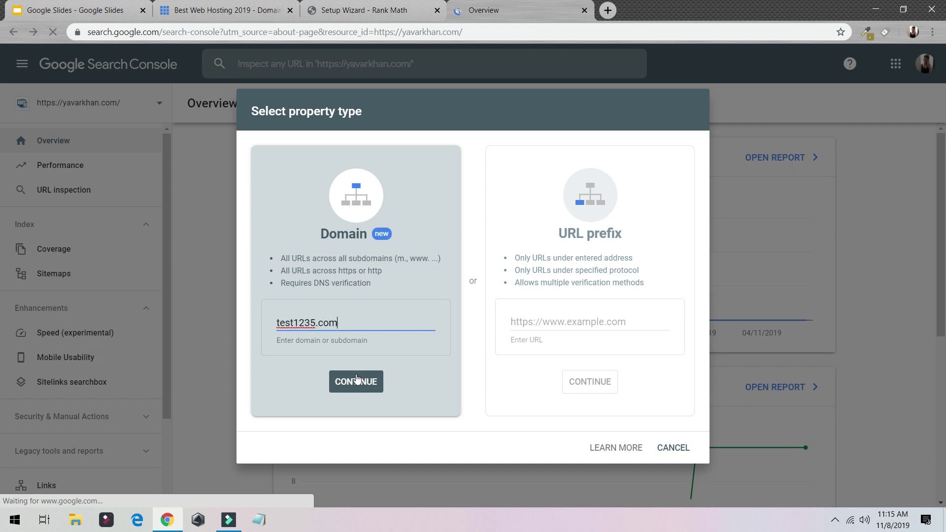
pyautogui.click(357, 381)
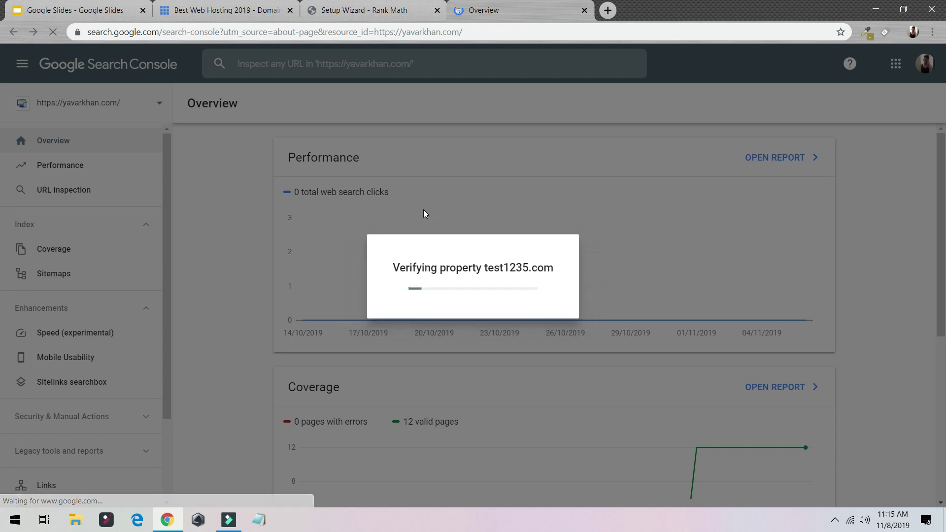
# Copy the verification code after "google-site-verification=" from the DNS TXT record and return to the Rank Math setup wizard.
pyautogui.click(451, 257)
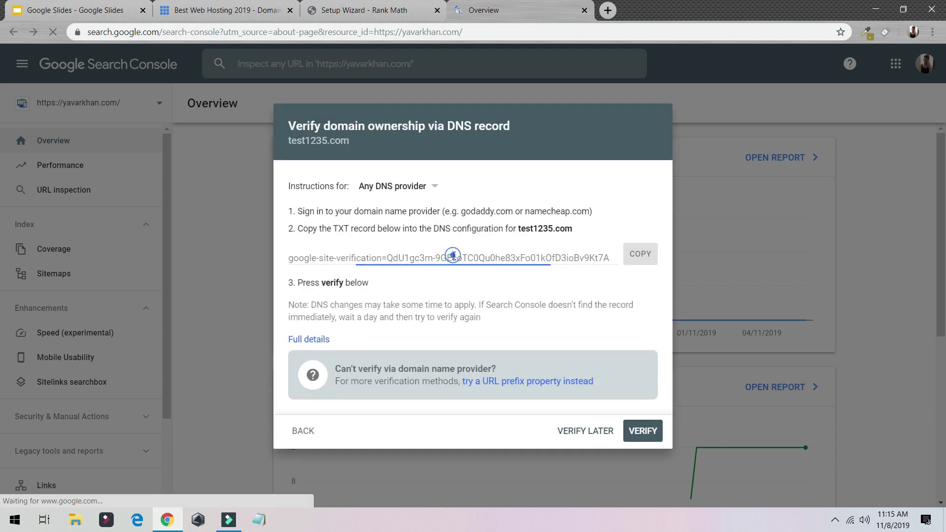
pyautogui.moveTo(425, 260); pyautogui.dragTo(387, 266)
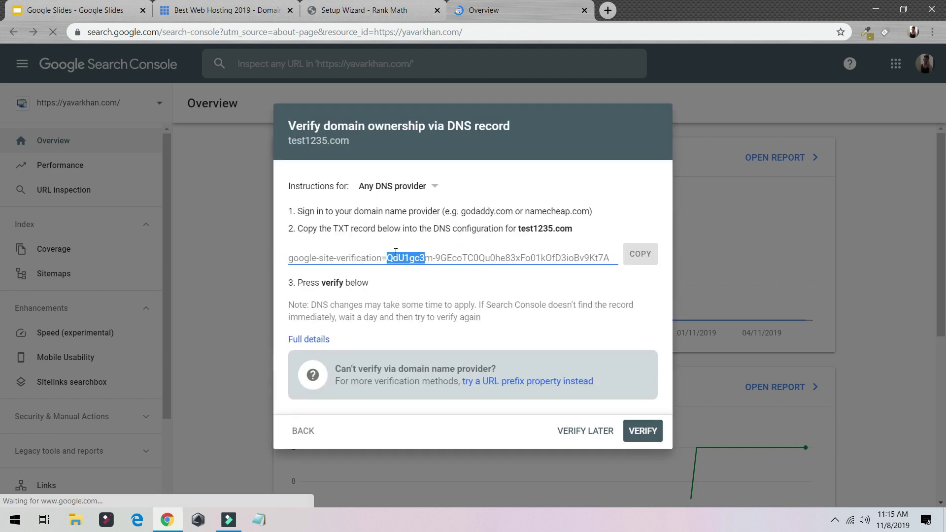
pyautogui.click(387, 258)
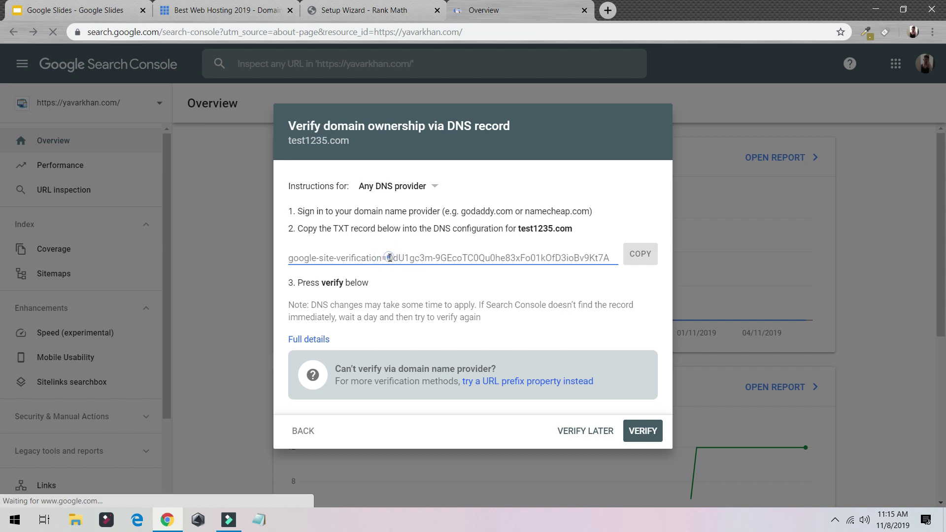
pyautogui.moveTo(387, 258); pyautogui.dragTo(613, 269)
pyautogui.hotkey('ctrl', 'c')
pyautogui.click(334, 4)
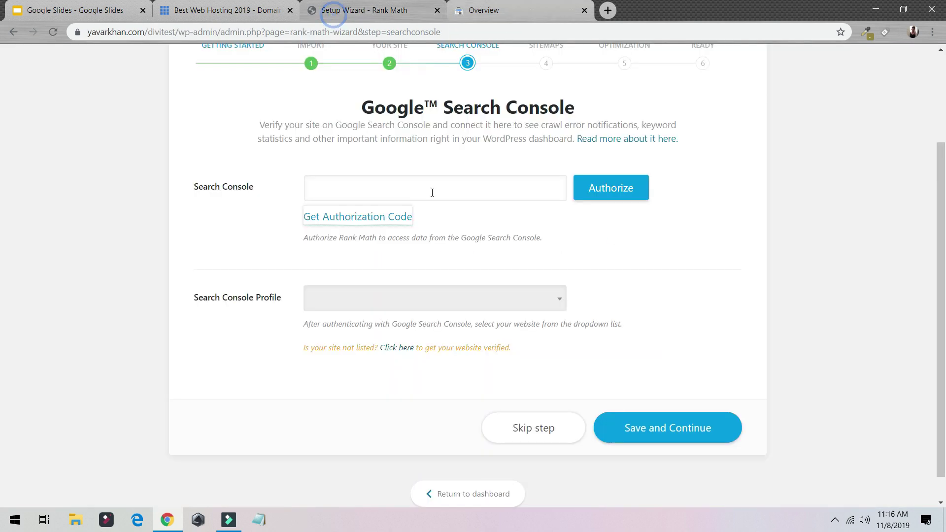
# Paste the copied verification code into the Search Console field and skip the wizard's Search Console step.
pyautogui.click(400, 179)
pyautogui.hotkey('ctrl', 'v')
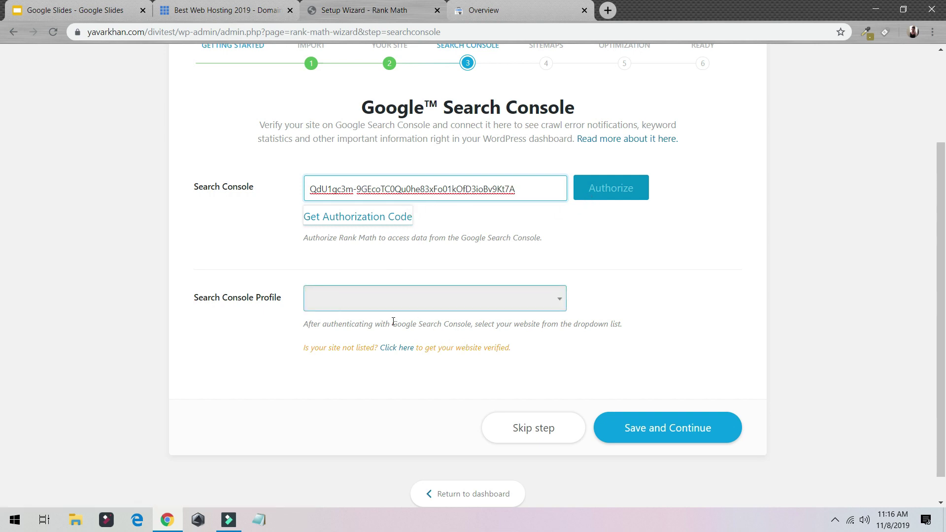
pyautogui.click(530, 434)
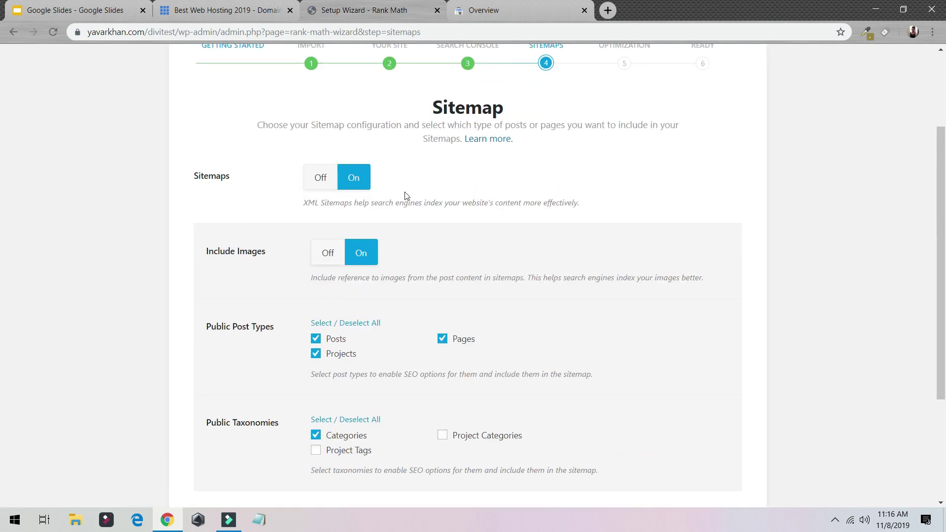
# Skip the wizard's Sitemap and SEO Tweaks steps, leaving their options at the defaults.
pyautogui.scroll(-3, 335, 312)
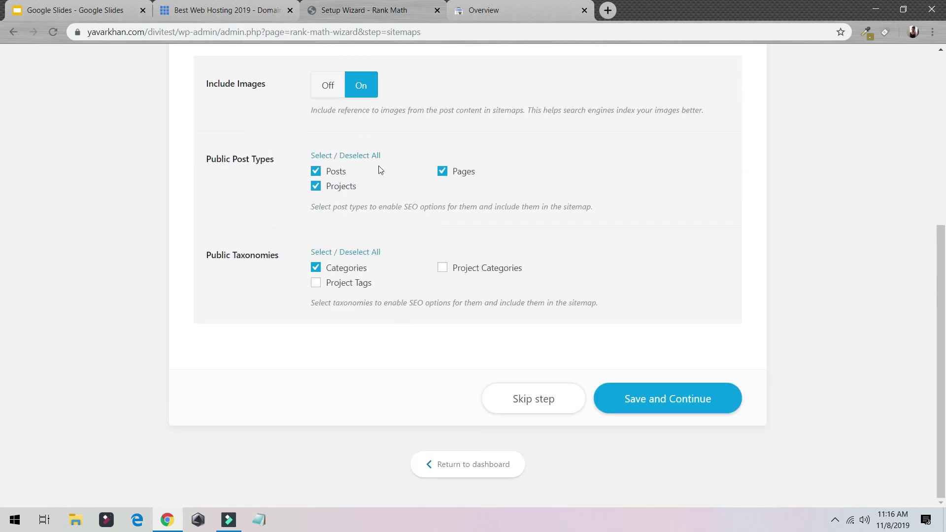
pyautogui.click(530, 405)
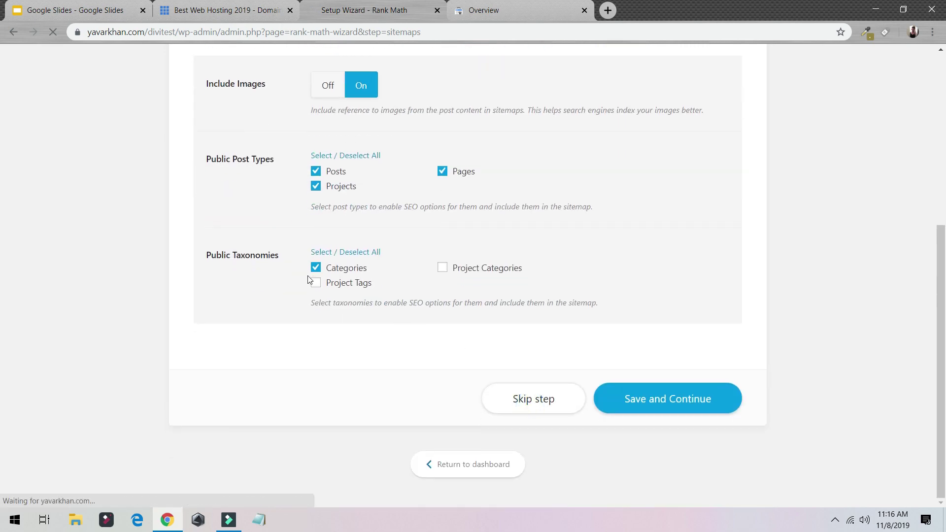
pyautogui.scroll(-3, 217, 231)
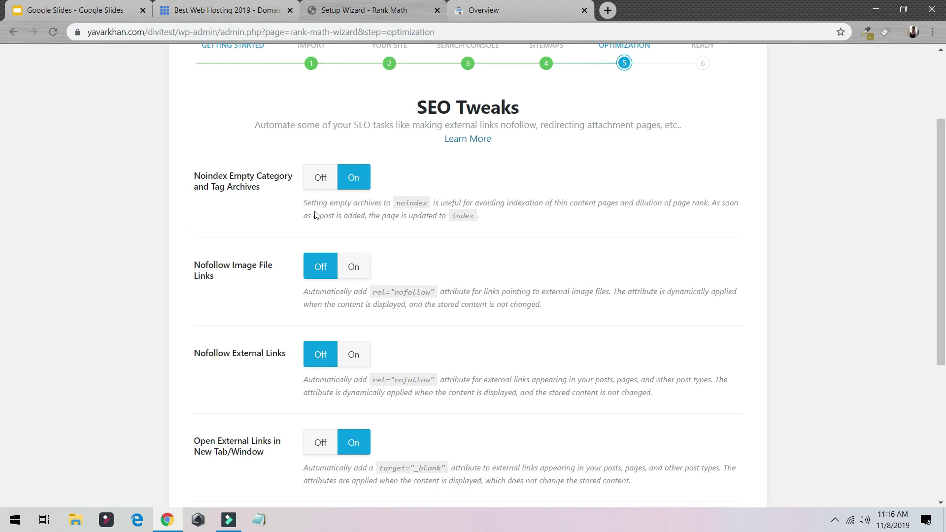
pyautogui.scroll(-5, 266, 207)
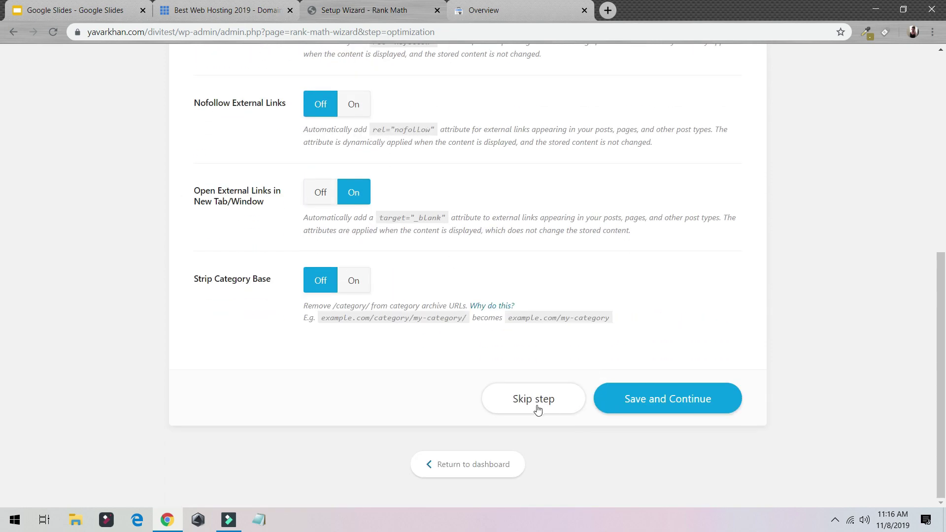
pyautogui.click(540, 401)
# Enable auto update of the plugin on the wizard's Ready page and return to the dashboard.
pyautogui.scroll(-5, 481, 333)
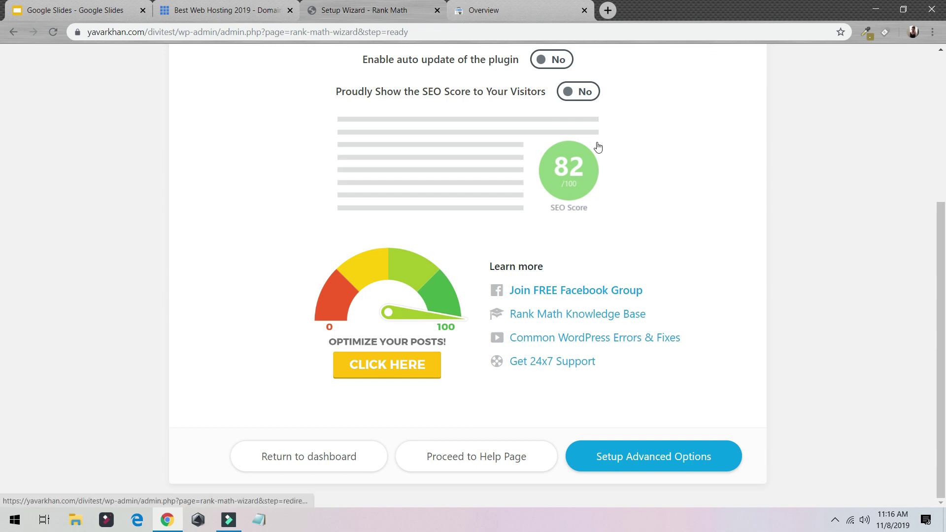
pyautogui.scroll(5, 353, 172)
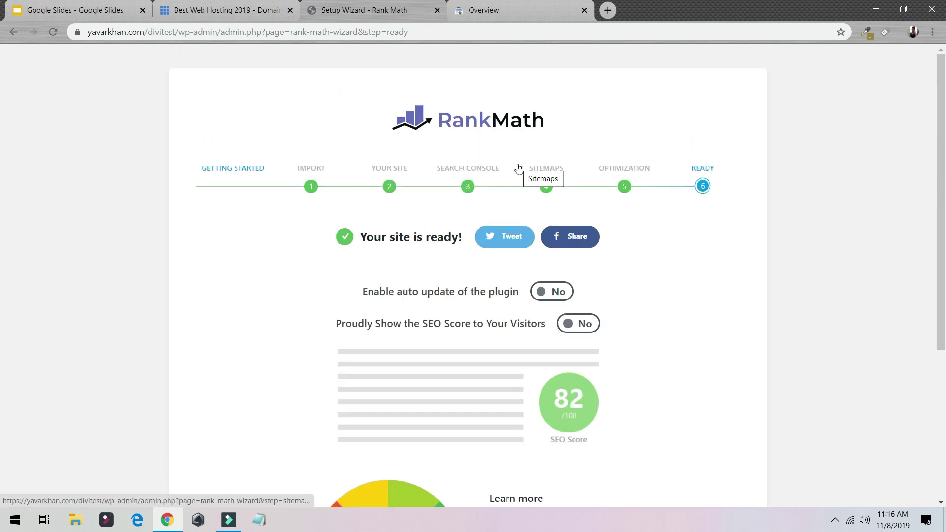
pyautogui.click(542, 291)
pyautogui.scroll(-5, 577, 284)
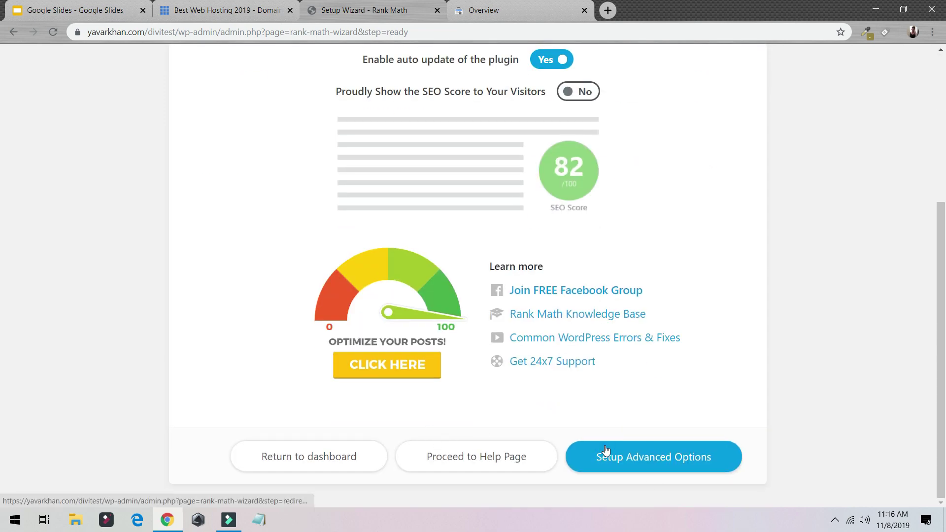
pyautogui.click(326, 460)
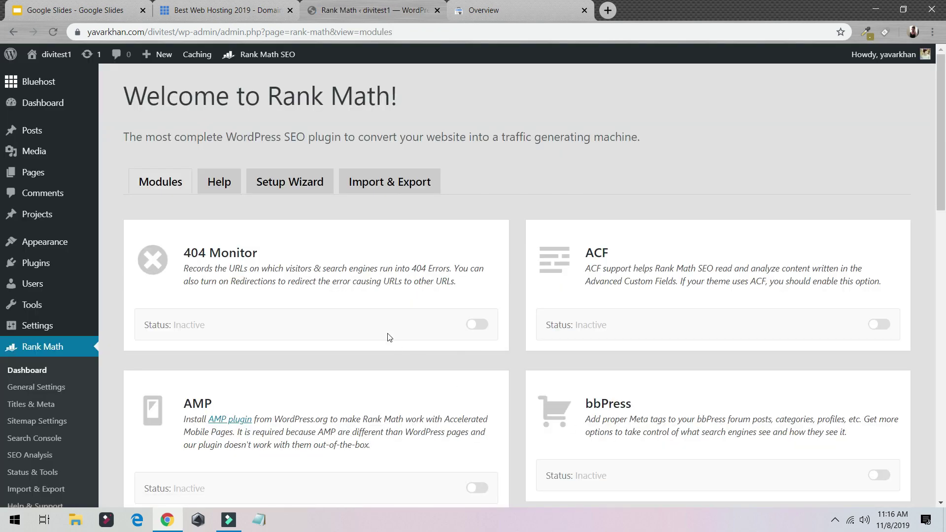
# Activate the 404 Monitor module on the Rank Math dashboard.
pyautogui.scroll(-5, 324, 211)
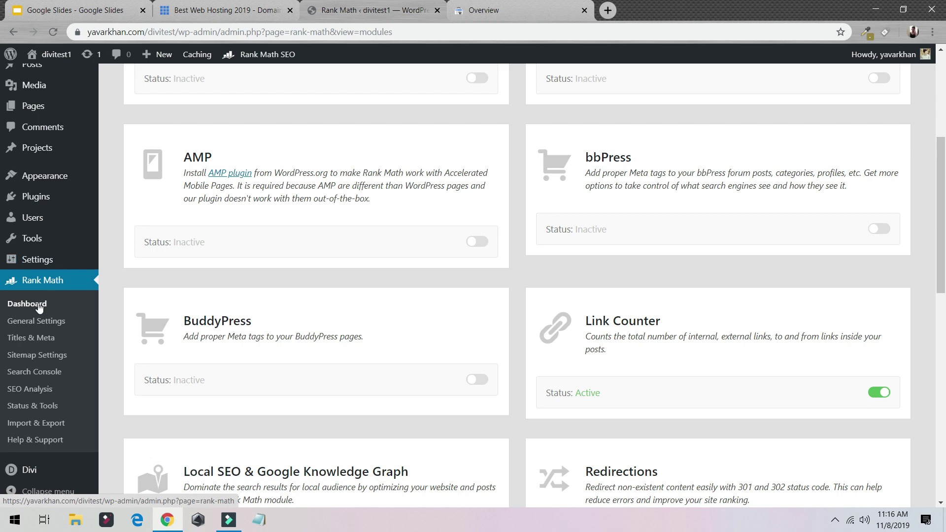
pyautogui.scroll(5, 315, 301)
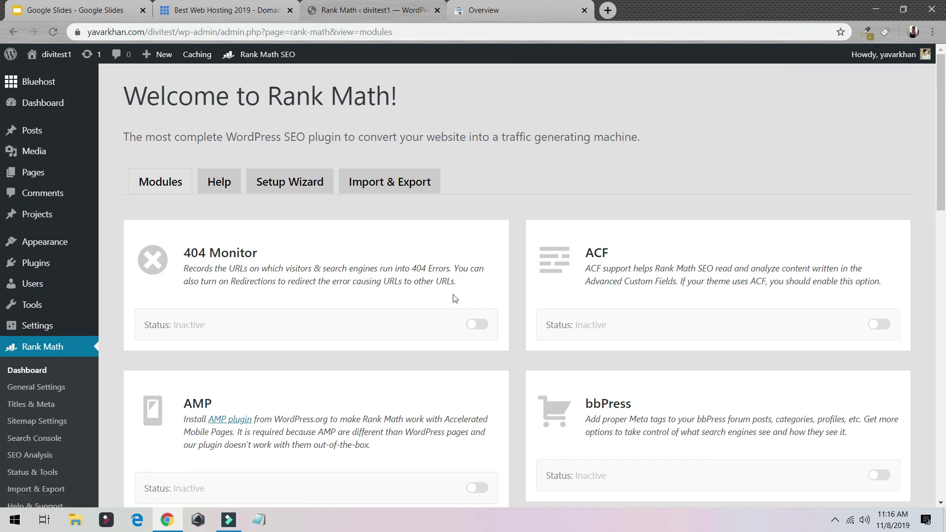
pyautogui.click(477, 325)
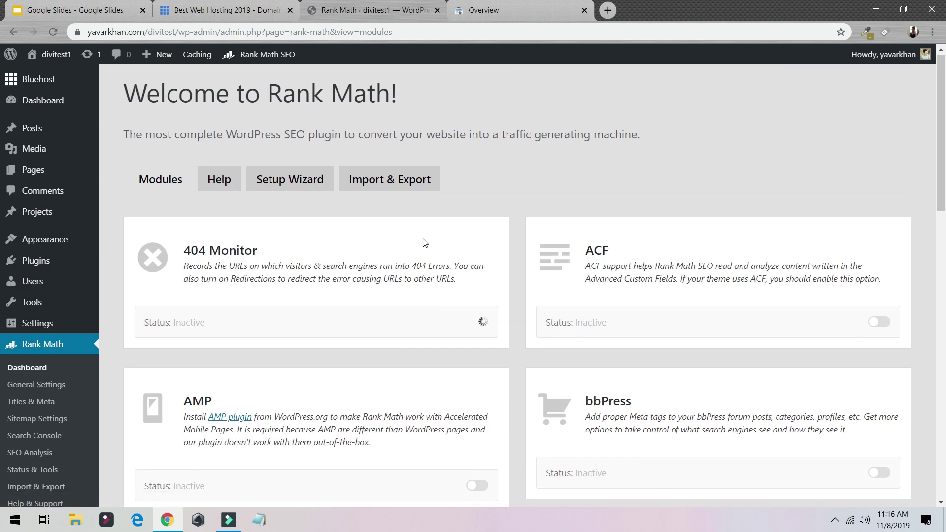
# Activate the Redirections module on the Rank Math dashboard.
pyautogui.scroll(-3, 419, 221)
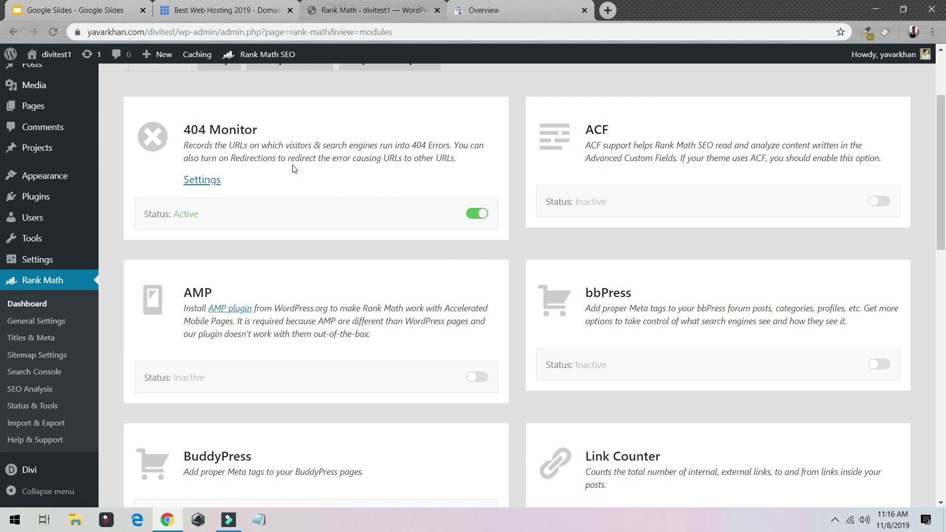
pyautogui.scroll(-5, 296, 168)
pyautogui.scroll(-3, 424, 148)
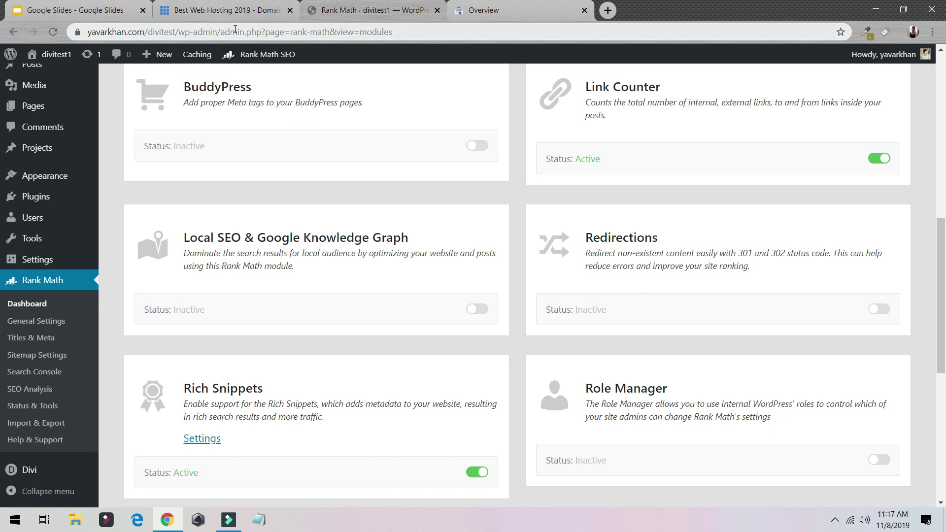
pyautogui.click(875, 309)
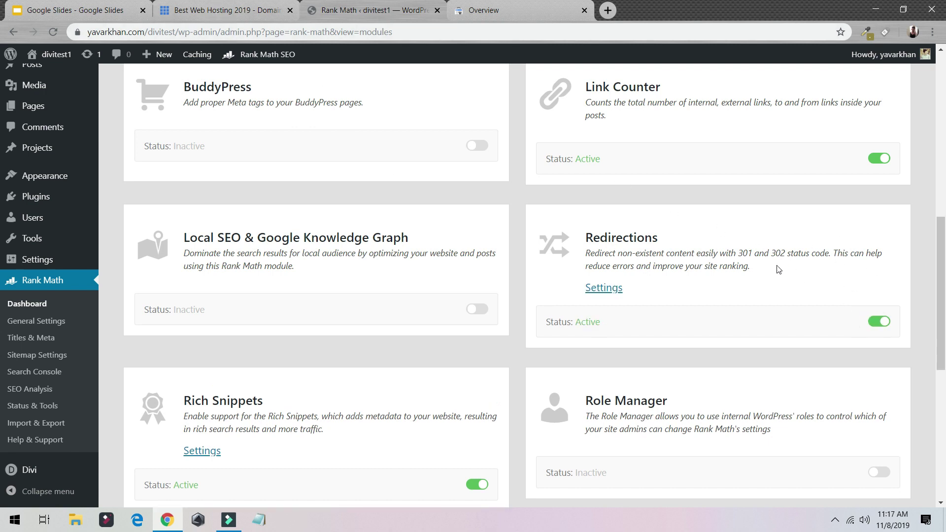
# Review the Rank Math modules and their statuses, from Link Counter and Rich Snippets through Search Console, SEO Analysis and Sitemap.
pyautogui.scroll(-2, 779, 269)
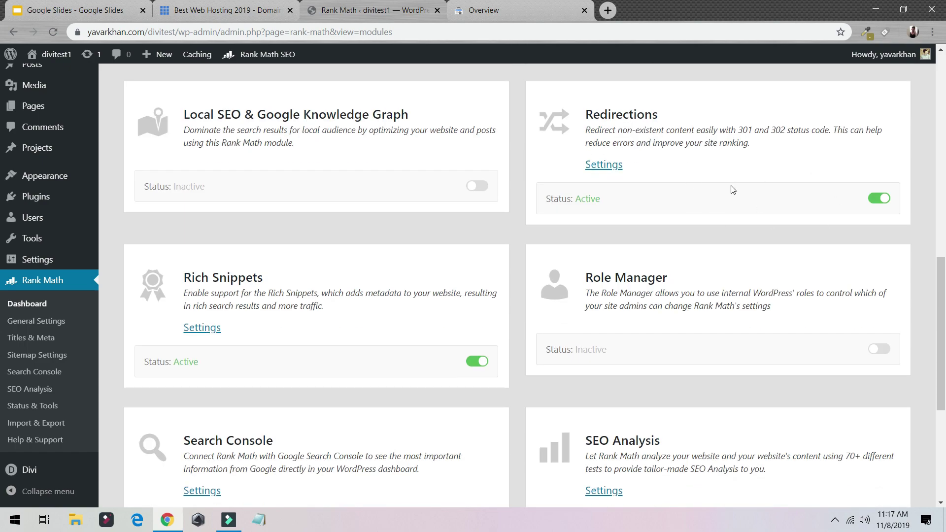
pyautogui.scroll(-3, 647, 147)
pyautogui.scroll(3, 647, 147)
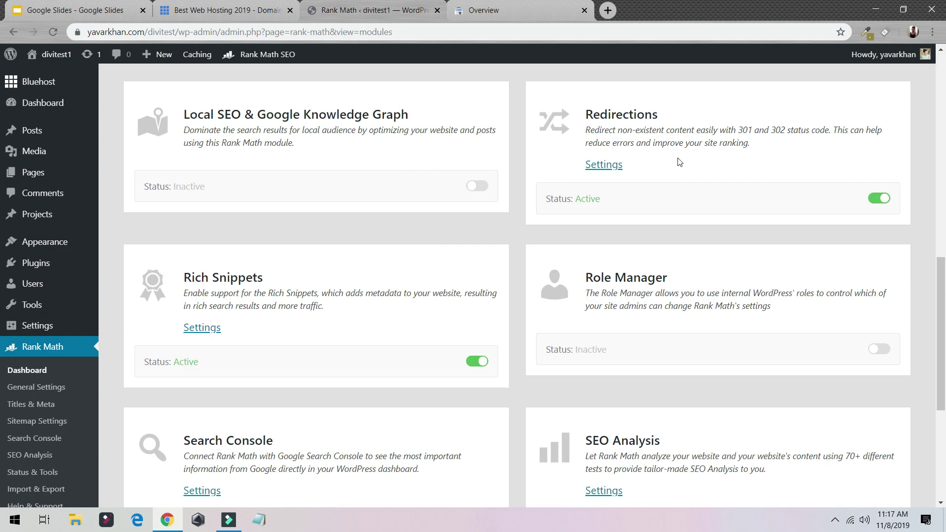
pyautogui.scroll(-5, 648, 127)
pyautogui.scroll(7, 707, 120)
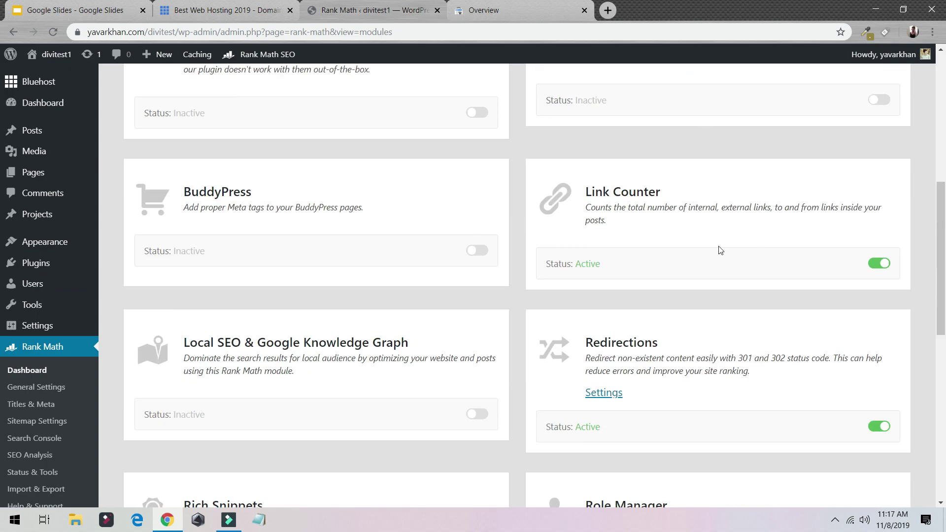
pyautogui.scroll(-2, 86, 399)
pyautogui.scroll(-8, 265, 380)
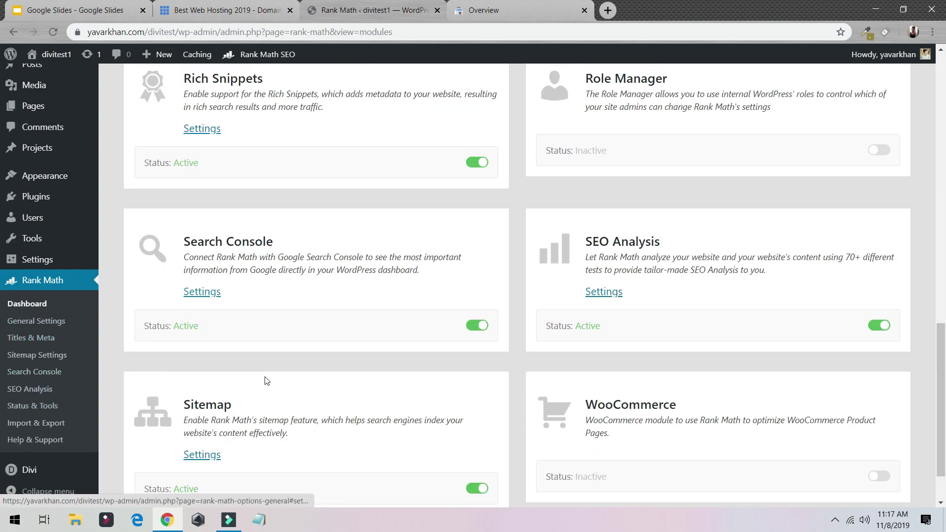
pyautogui.scroll(15, 380, 418)
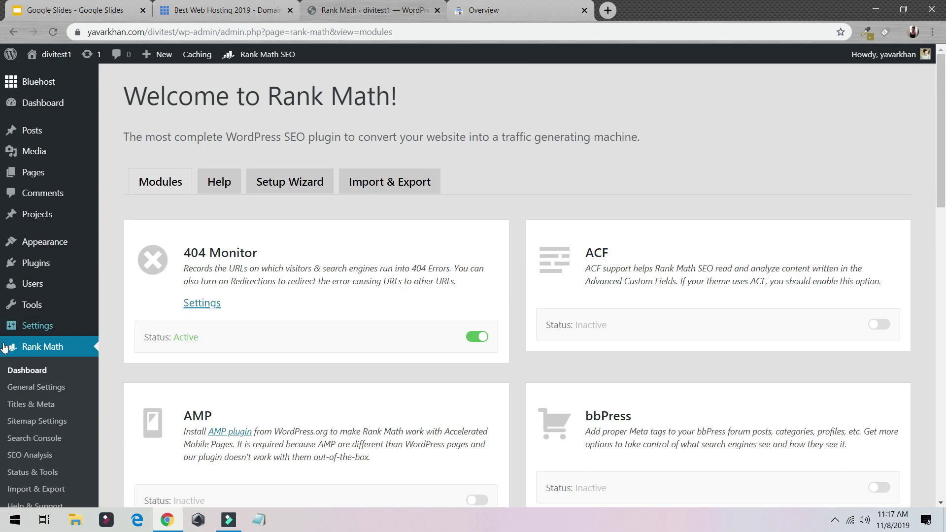
# Reload the Rank Math dashboard and open General Settings to examine the Strip Category Base example under Links.
pyautogui.click(22, 375)
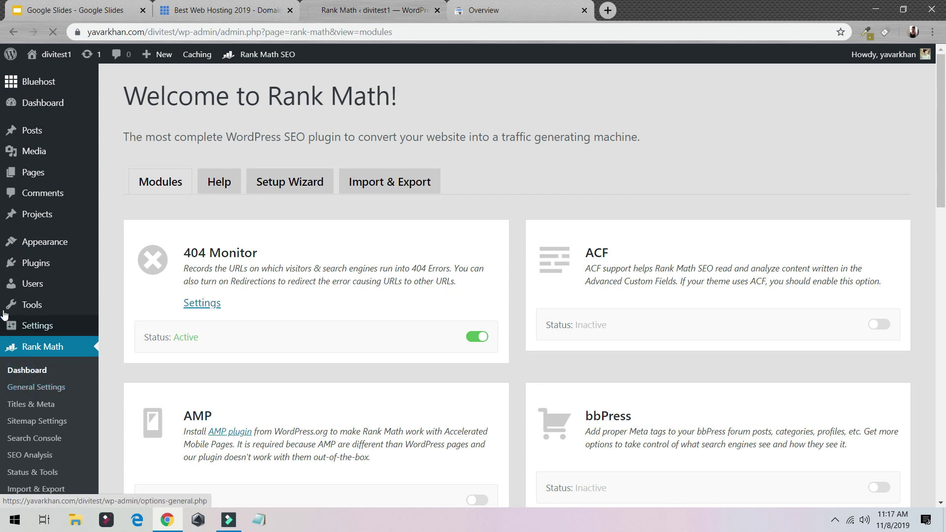
pyautogui.moveTo(5, 314)
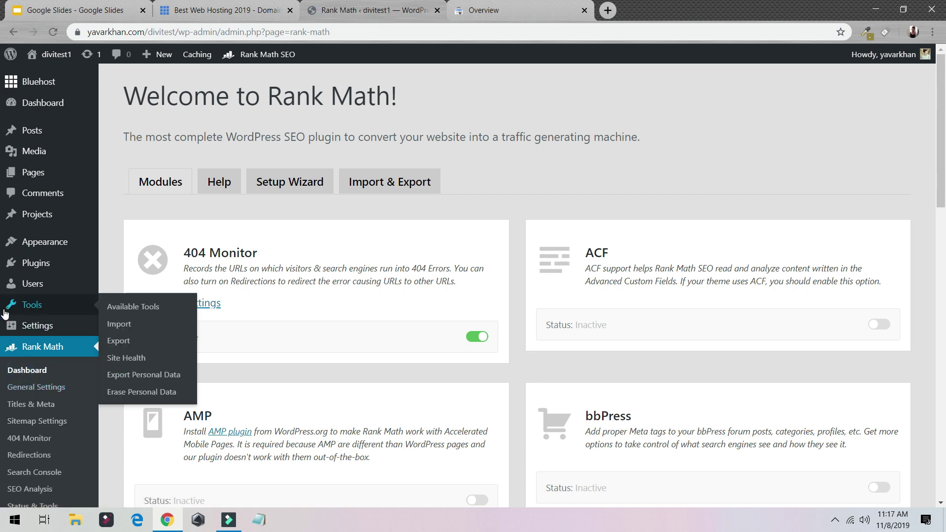
pyautogui.click(43, 388)
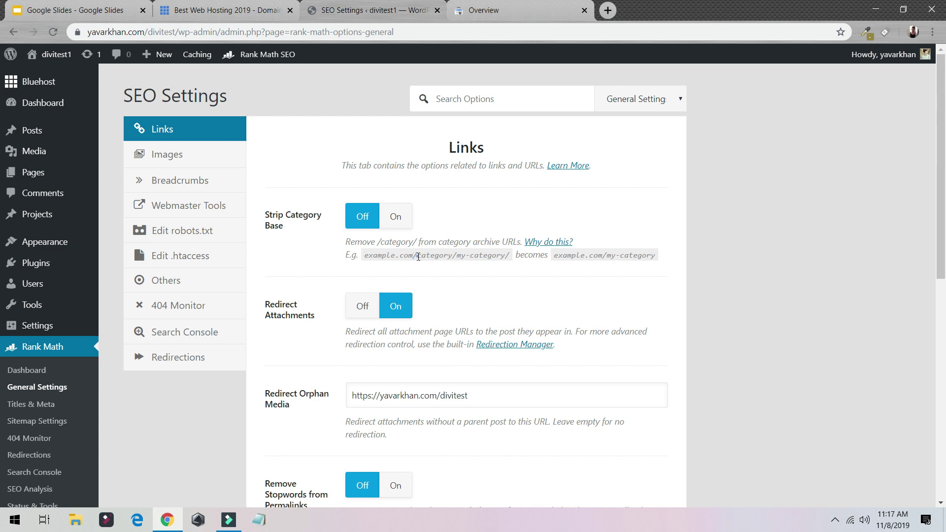
pyautogui.moveTo(418, 256); pyautogui.dragTo(508, 258)
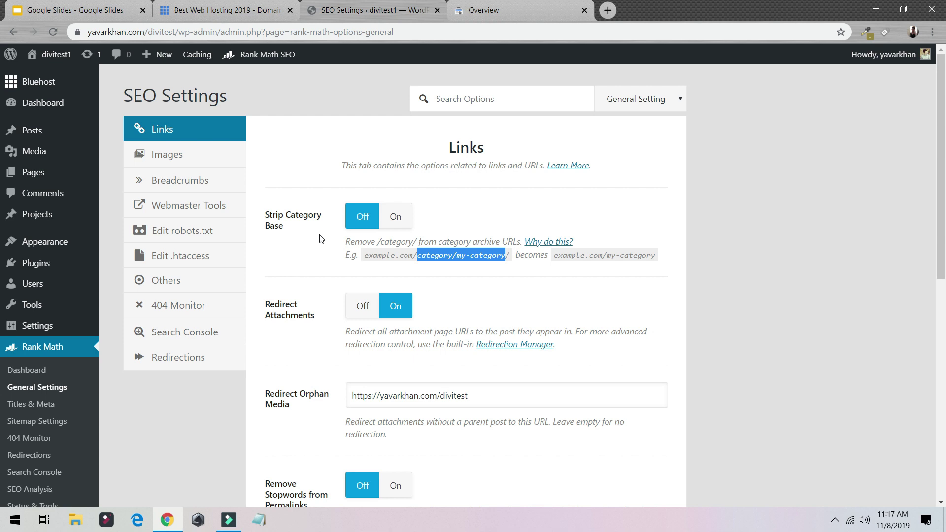
# Examine the Google Search Console field in Webmaster Tools, the matching DNS verification record in Search Console, and the robots.txt editor.
pyautogui.click(184, 207)
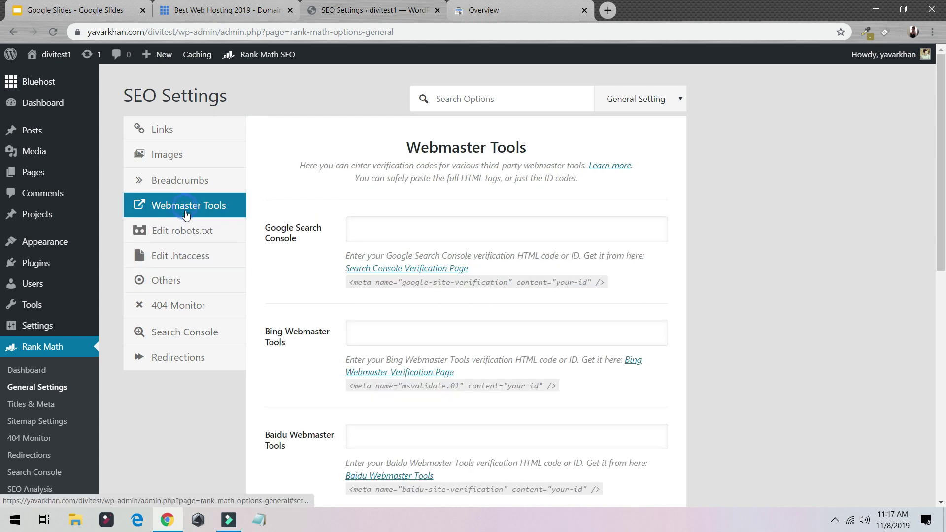
pyautogui.click(367, 230)
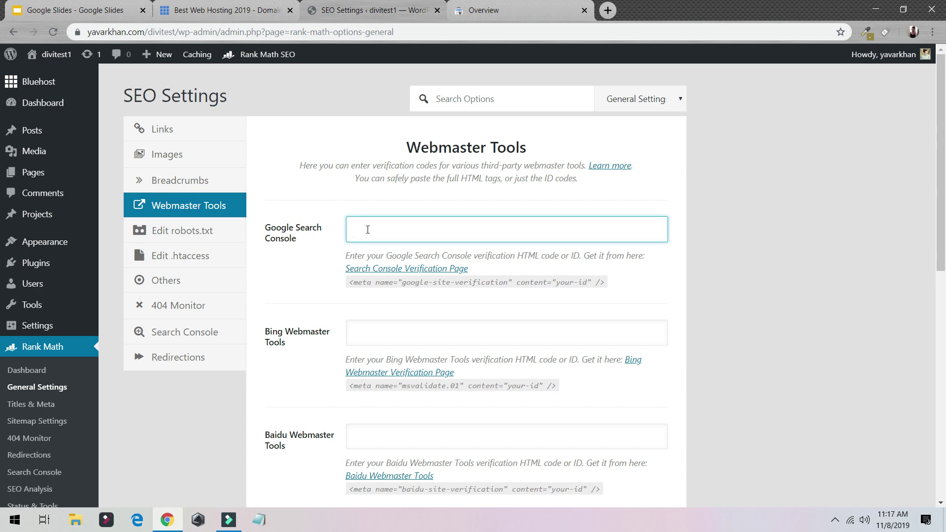
pyautogui.click(492, 6)
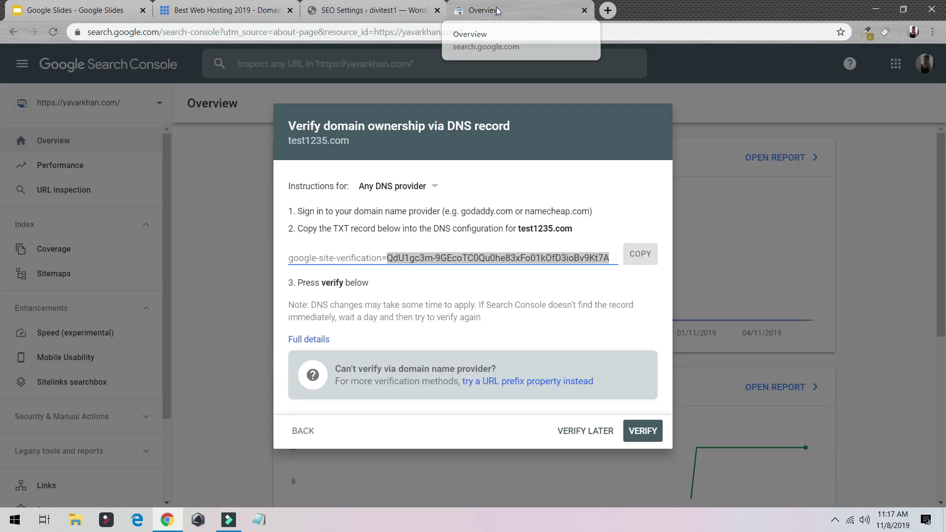
pyautogui.click(375, 10)
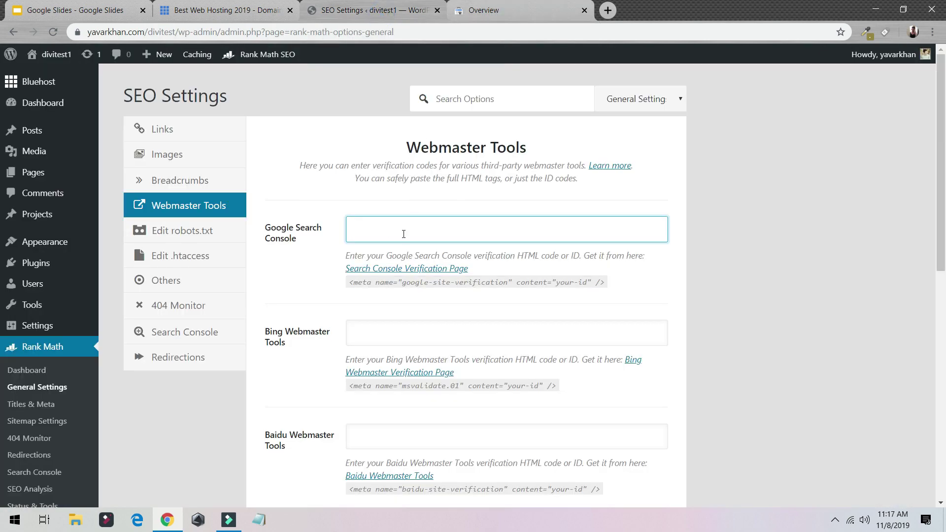
pyautogui.click(207, 229)
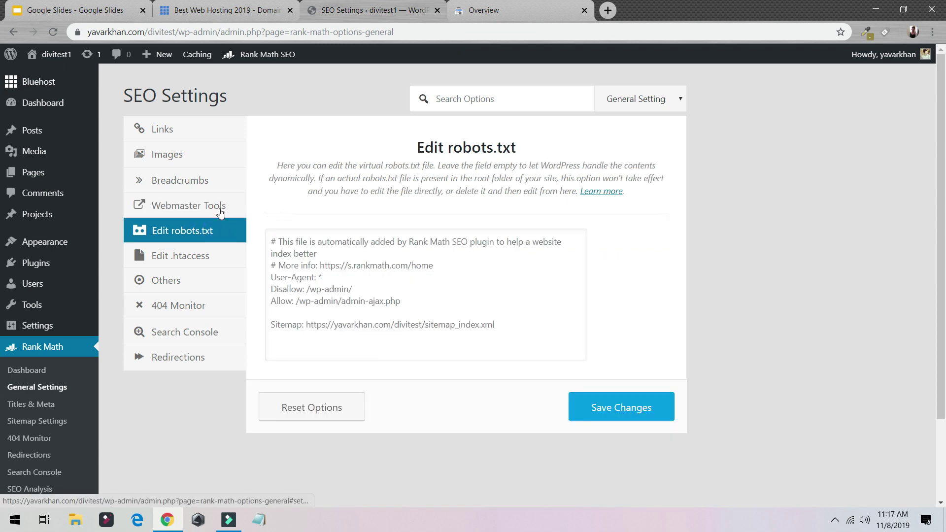
pyautogui.click(190, 206)
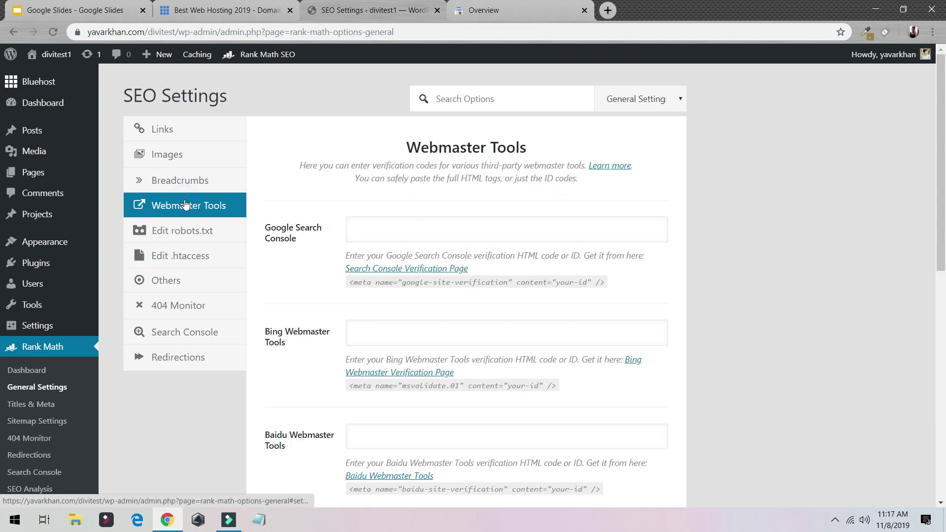
# Review the 404 Monitor and Redirections settings and open the 404 Monitor error log.
pyautogui.click(185, 308)
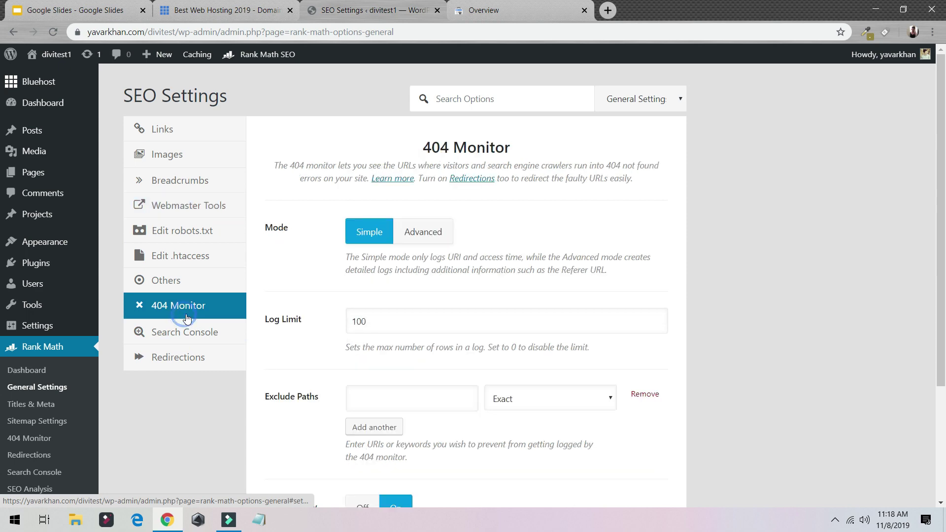
pyautogui.scroll(-3, 357, 221)
pyautogui.click(179, 234)
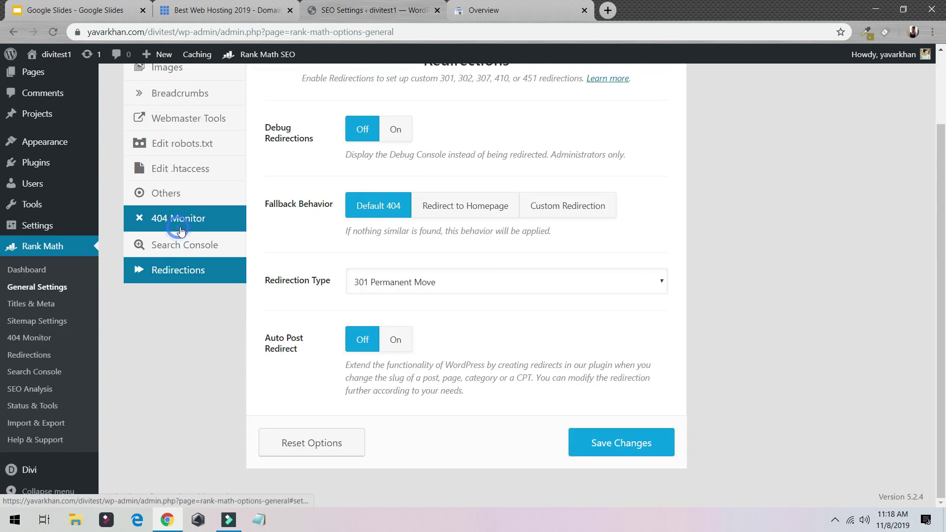
pyautogui.click(30, 337)
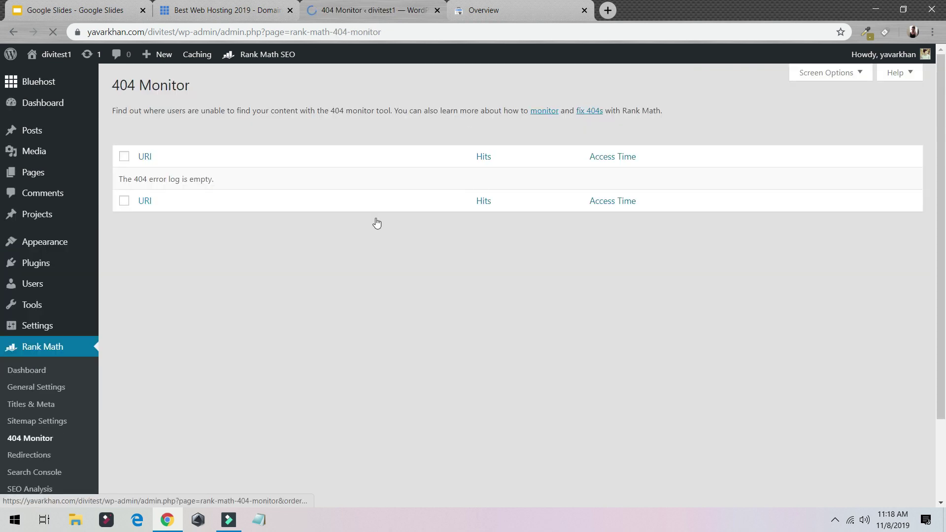
pyautogui.scroll(-2, 391, 172)
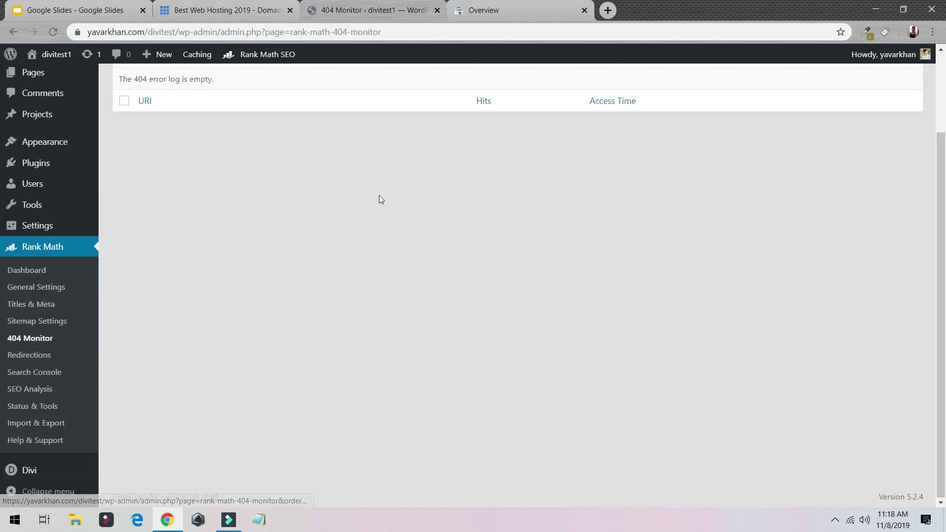
# Compare the Redirections list with the 404 Monitor log and examine the source, destination and type options for adding a redirection.
pyautogui.click(29, 355)
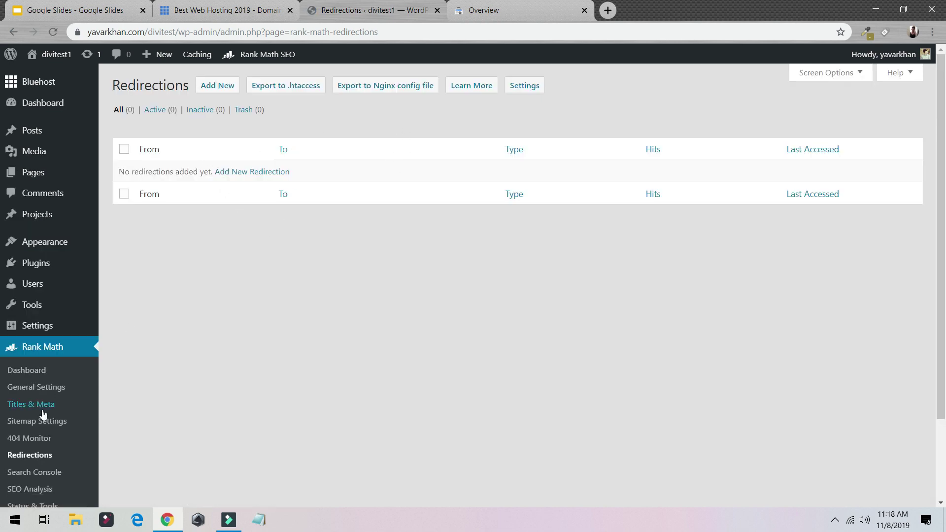
pyautogui.click(22, 438)
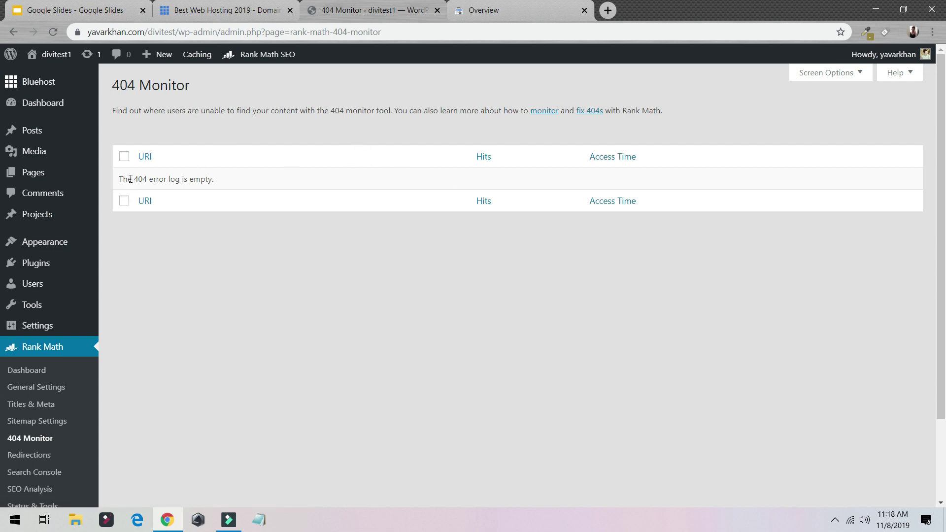
pyautogui.click(37, 455)
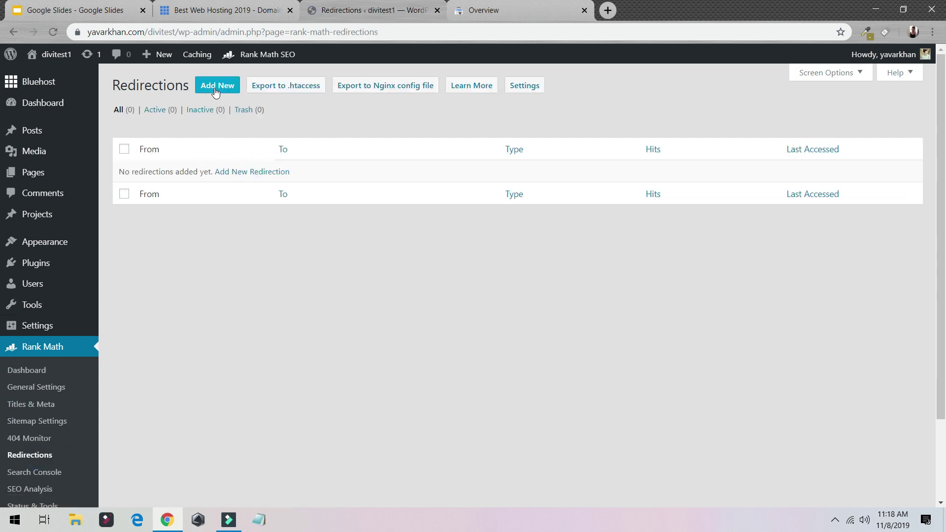
pyautogui.click(215, 92)
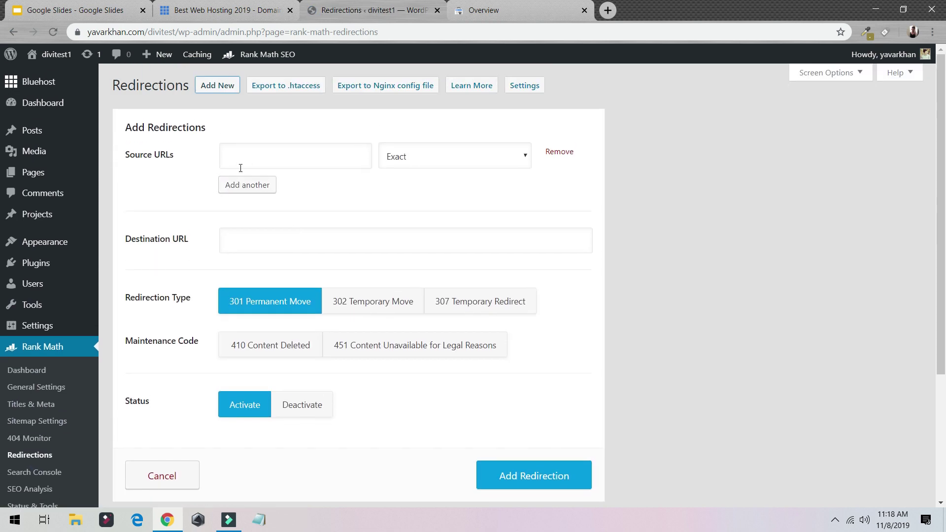
pyautogui.click(239, 161)
pyautogui.click(240, 237)
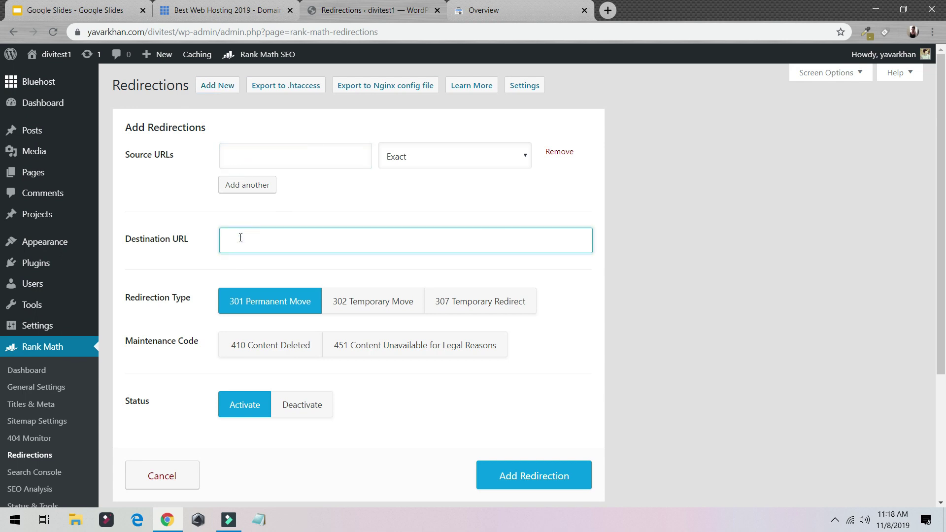
pyautogui.scroll(-3, 345, 257)
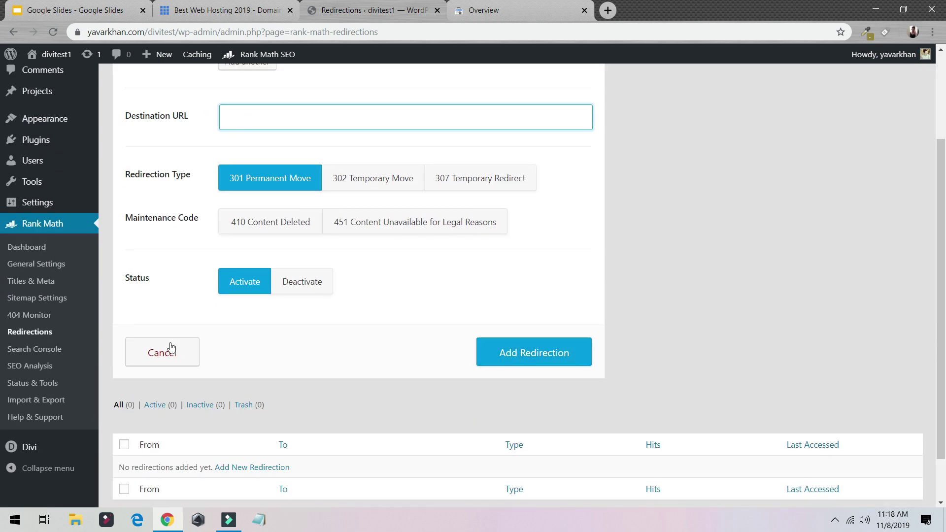
pyautogui.click(158, 352)
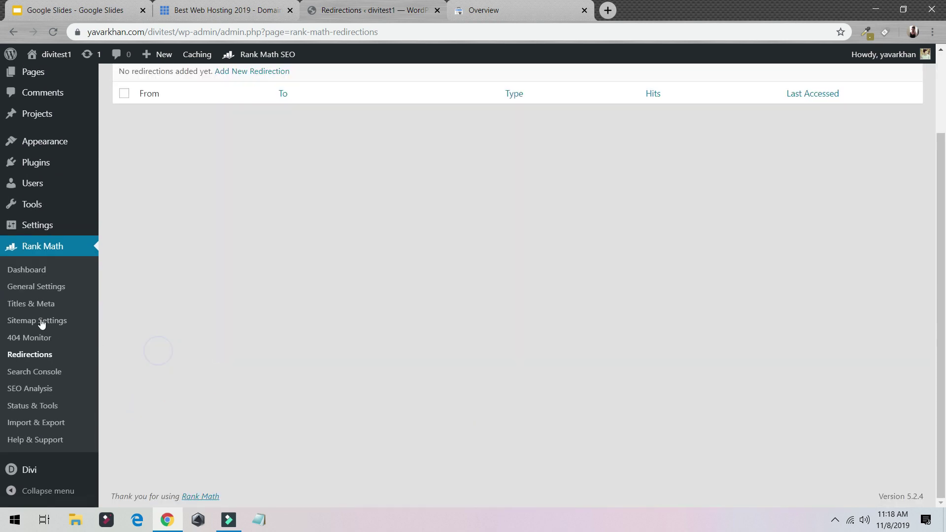
# Open Titles & Meta and look over the Global Meta robots options.
pyautogui.click(27, 304)
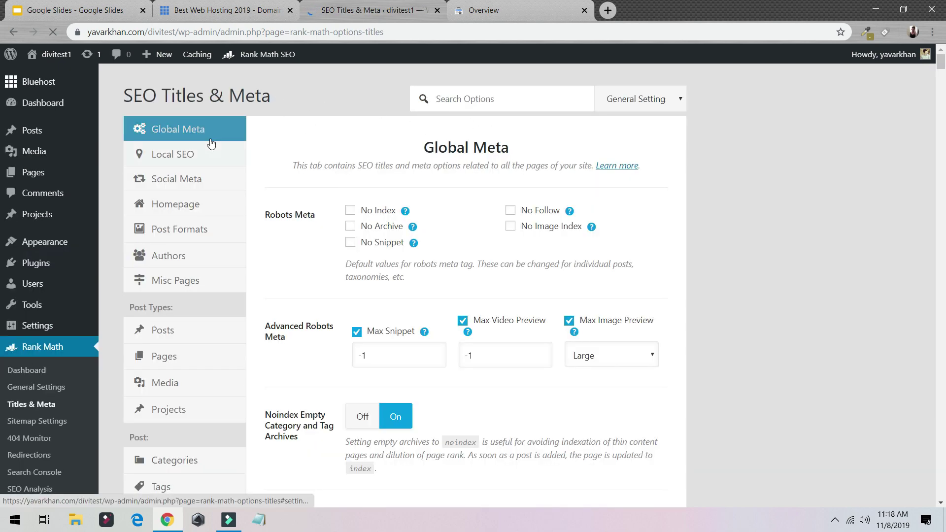
pyautogui.scroll(-5, 323, 295)
pyautogui.scroll(5, 323, 295)
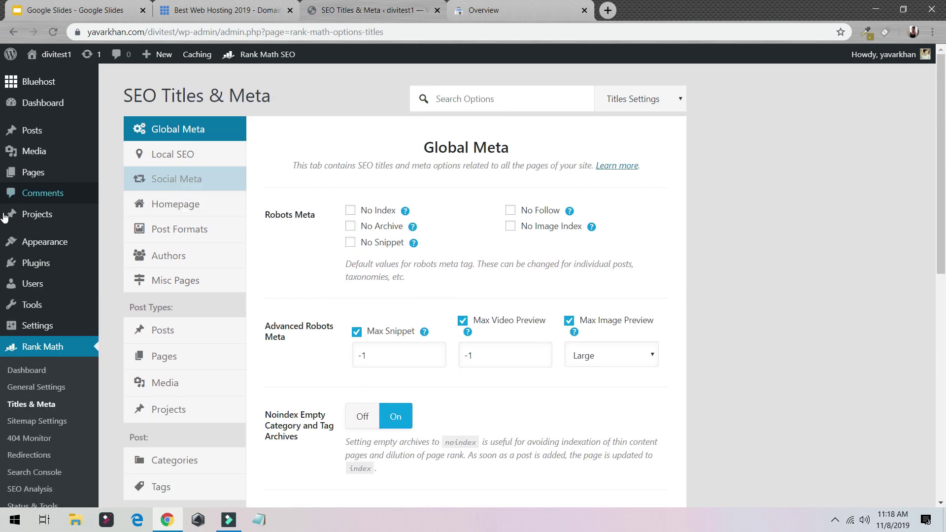
# Review the Links, Images and Breadcrumbs sections of Rank Math's General Settings.
pyautogui.click(31, 388)
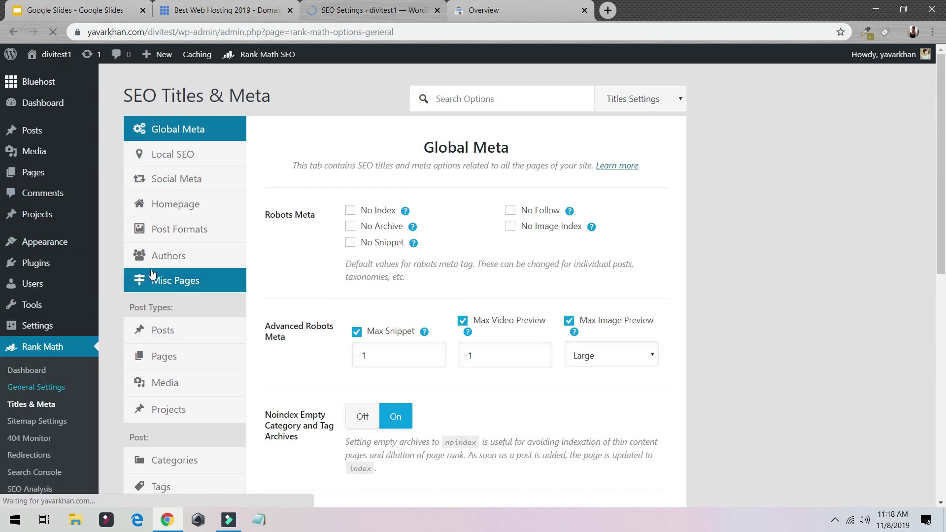
pyautogui.scroll(-9, 419, 205)
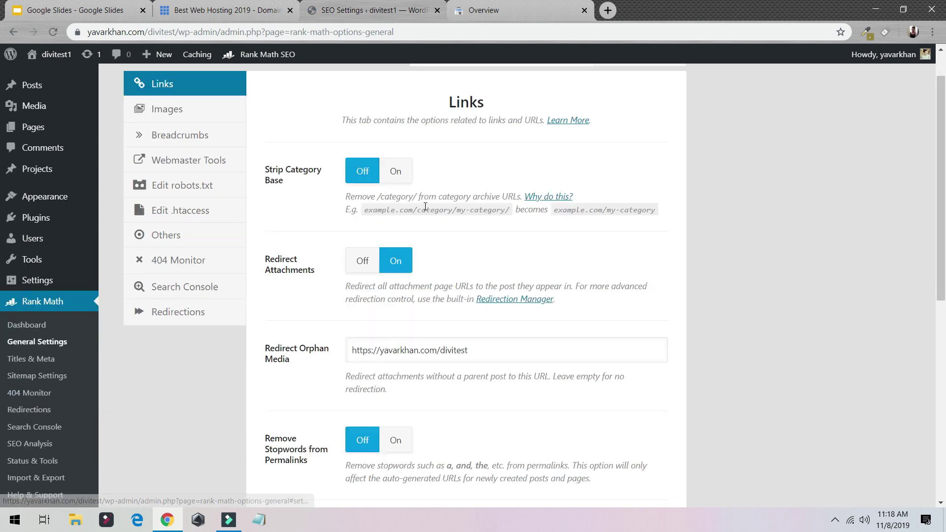
pyautogui.scroll(9, 469, 247)
pyautogui.click(187, 155)
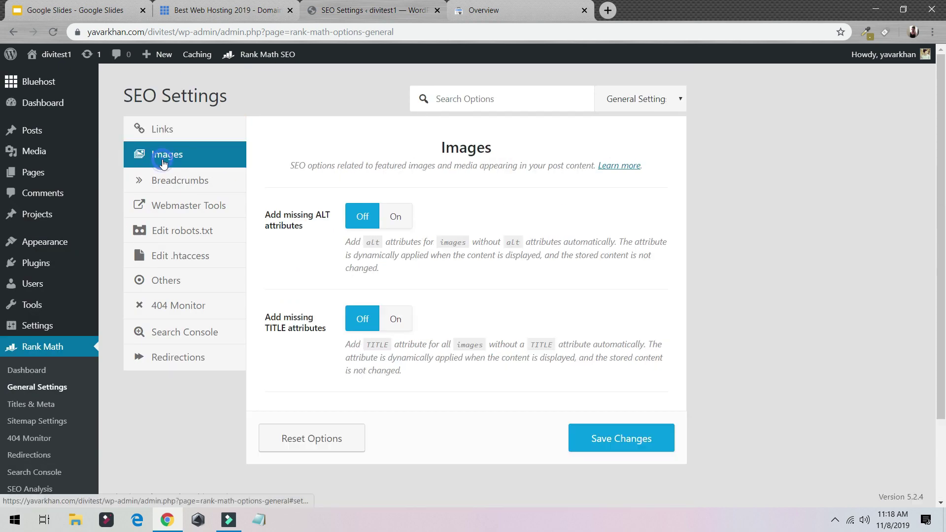
pyautogui.click(202, 182)
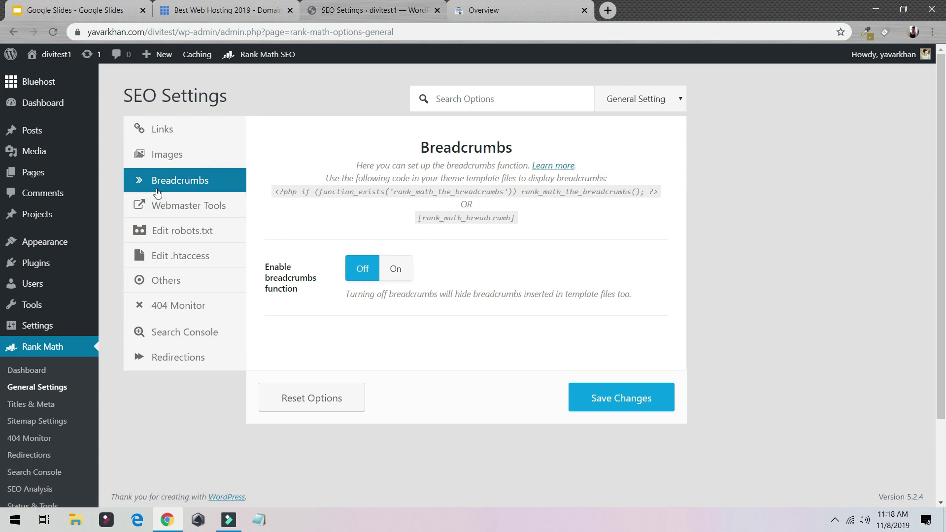
# Examine the verification code fields in Webmaster Tools, from Google Search Console through to Norton Safe Web.
pyautogui.click(162, 206)
pyautogui.click(527, 236)
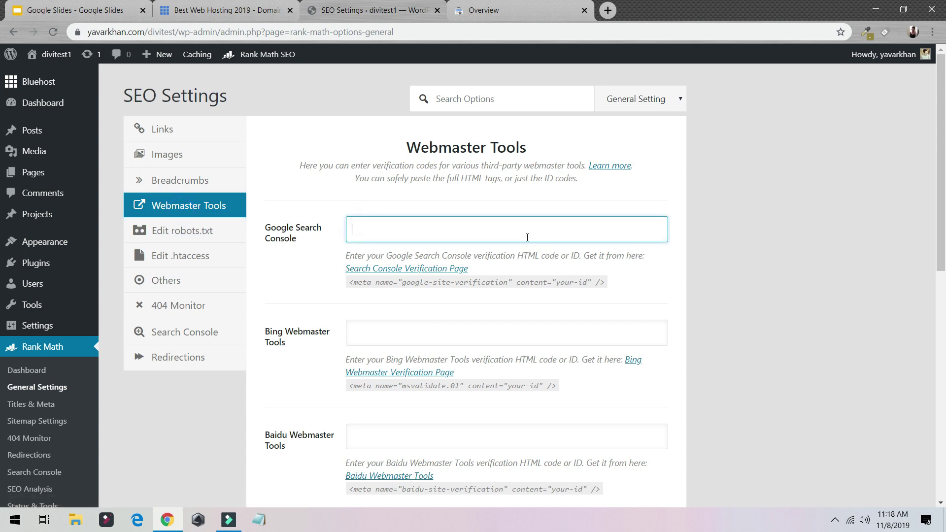
pyautogui.scroll(-8, 500, 238)
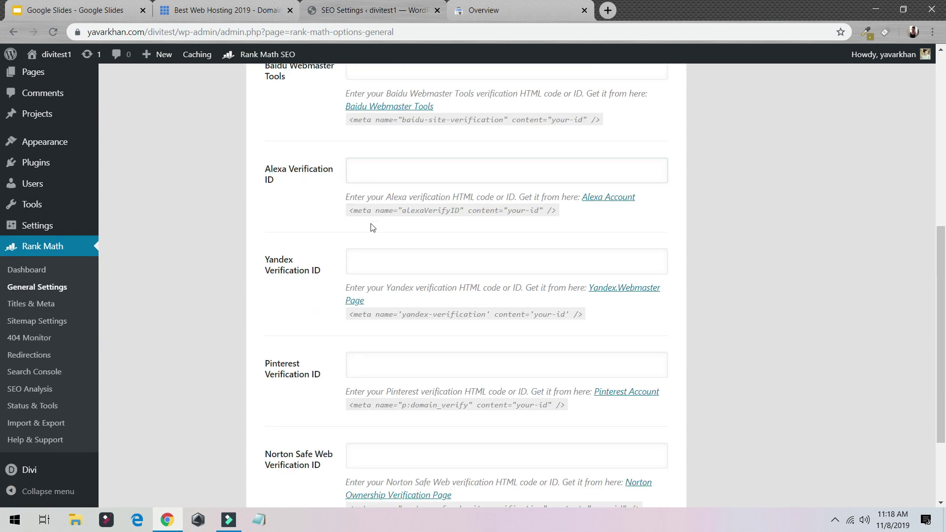
pyautogui.scroll(8, 421, 286)
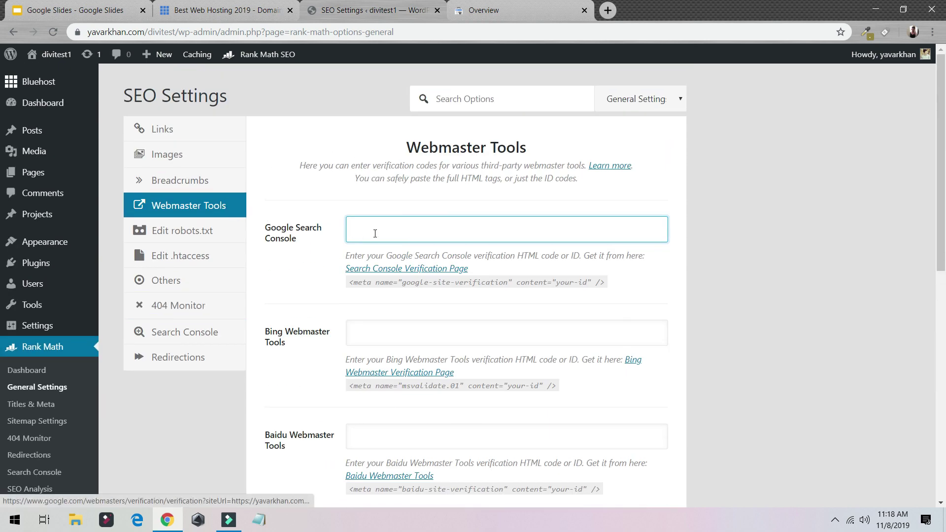
# Review the robots.txt and .htaccess editors and the usage tracking, auto update and RSS options under Others.
pyautogui.click(192, 232)
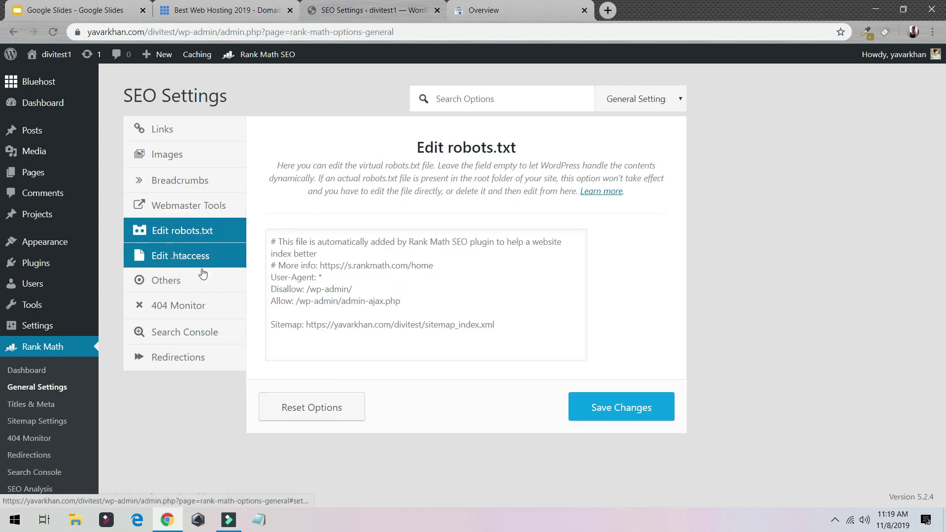
pyautogui.click(204, 258)
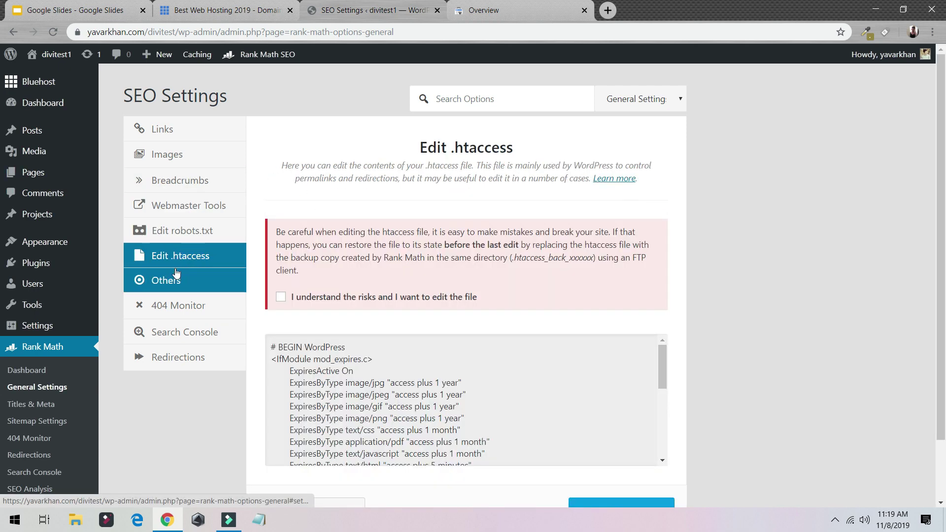
pyautogui.scroll(-2, 284, 285)
pyautogui.click(181, 210)
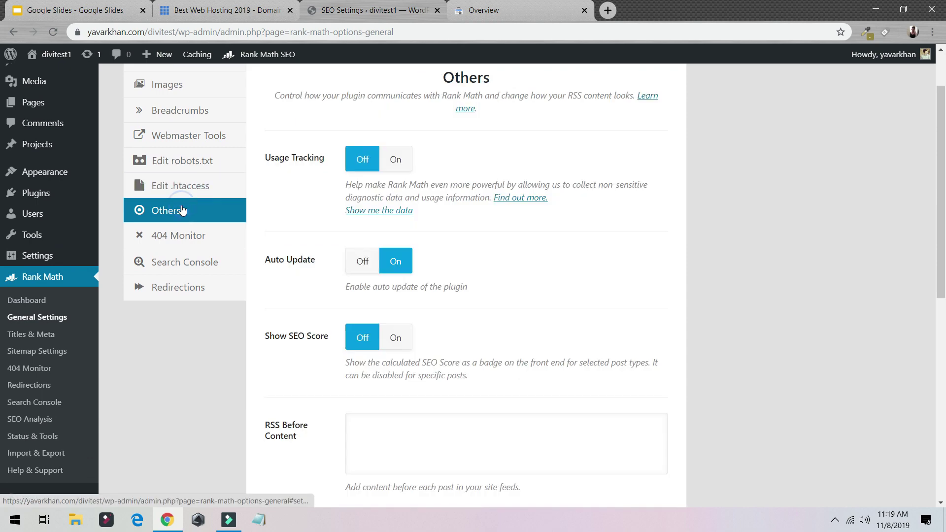
pyautogui.scroll(-10, 345, 167)
pyautogui.scroll(8, 386, 177)
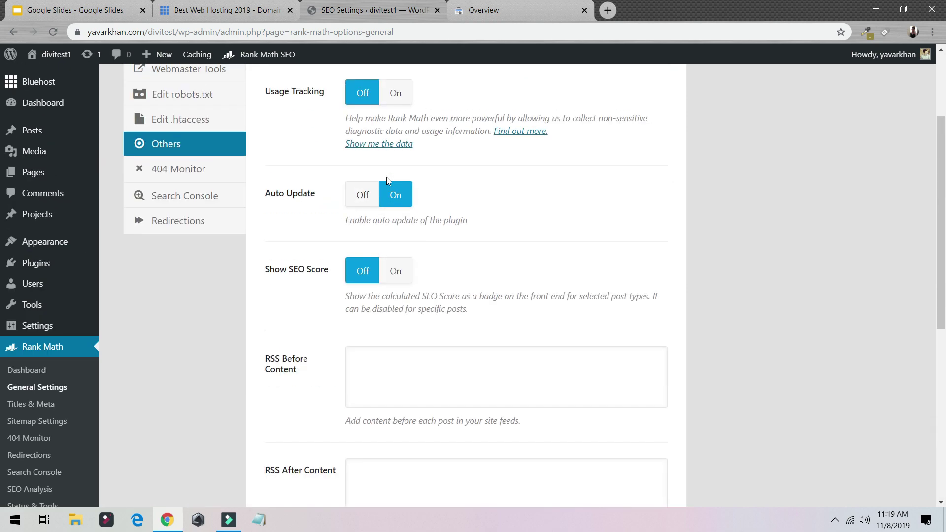
# Try to get a Google authorization code for the Search Console connection in General Settings.
pyautogui.click(166, 169)
pyautogui.click(178, 196)
pyautogui.scroll(3, 266, 220)
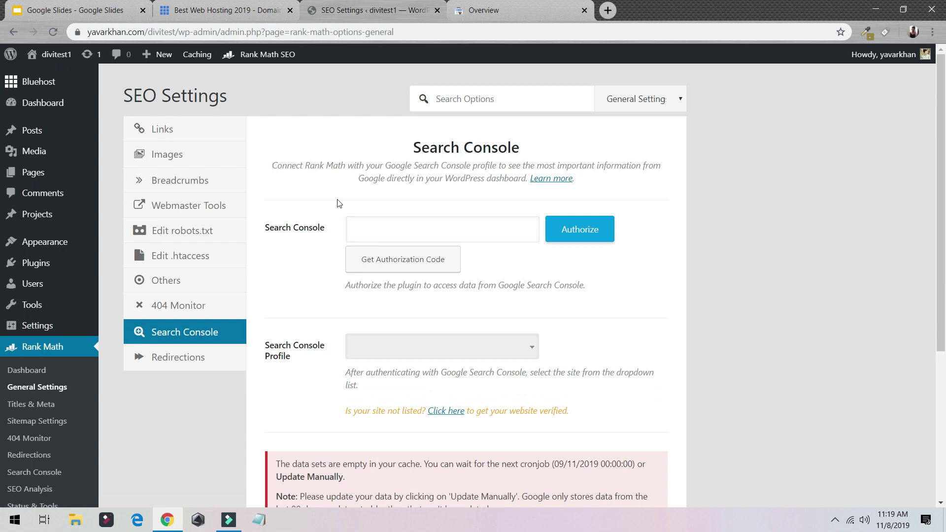
pyautogui.click(386, 262)
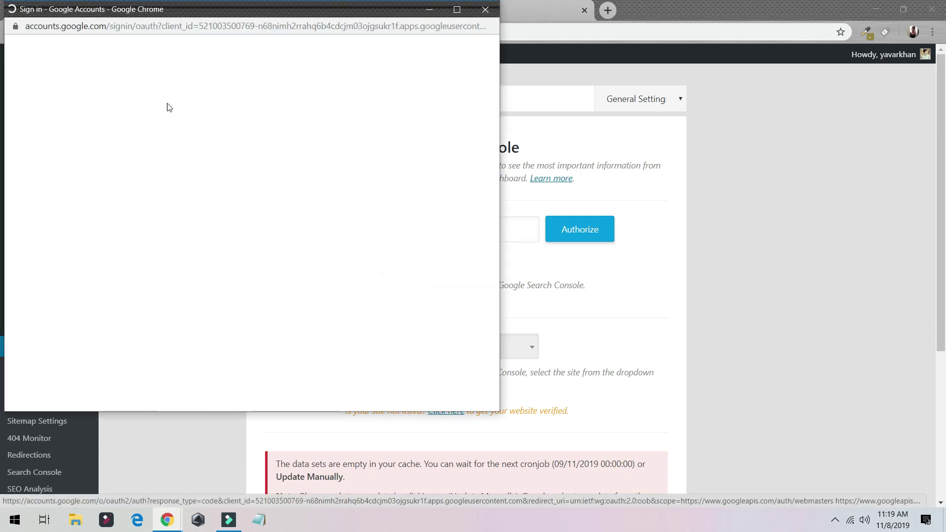
pyautogui.click(196, 208)
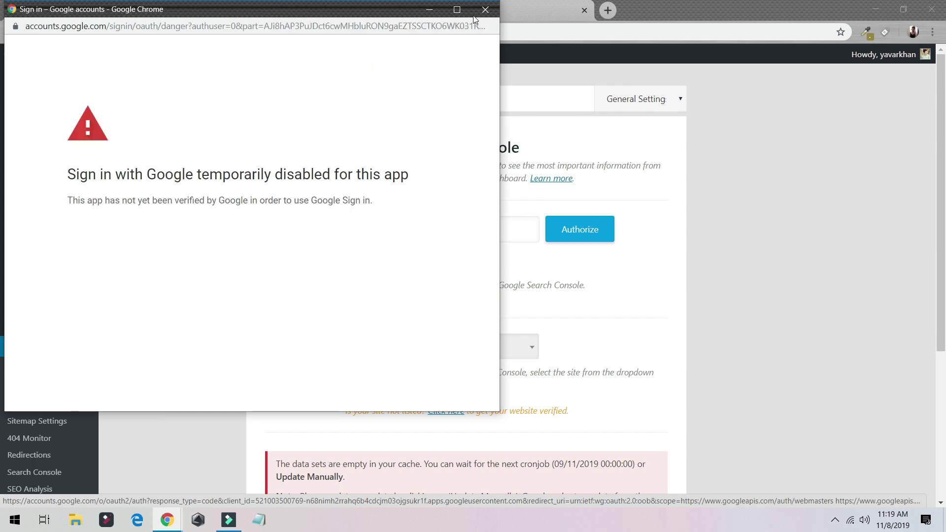
pyautogui.click(485, 9)
pyautogui.scroll(-5, 446, 205)
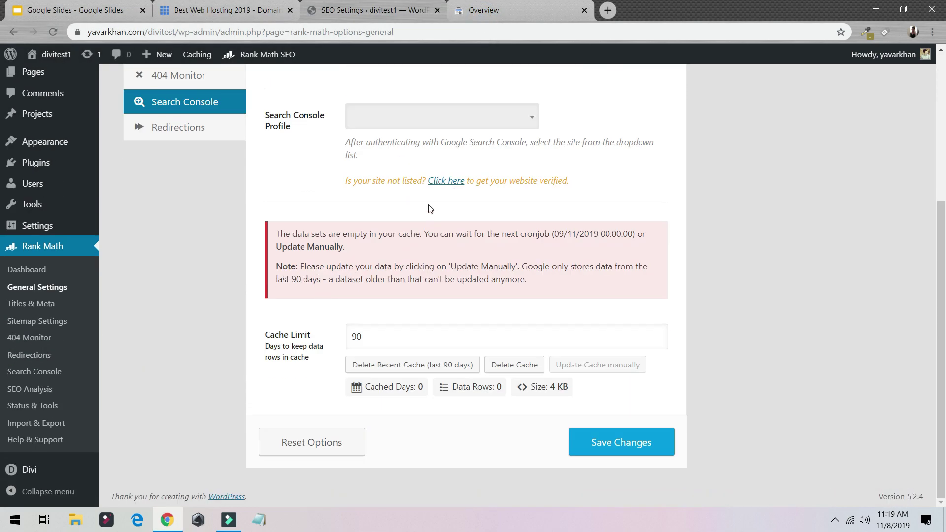
# Open Titles & Meta and examine the person or company, name, logo and URL settings under Local SEO.
pyautogui.click(20, 304)
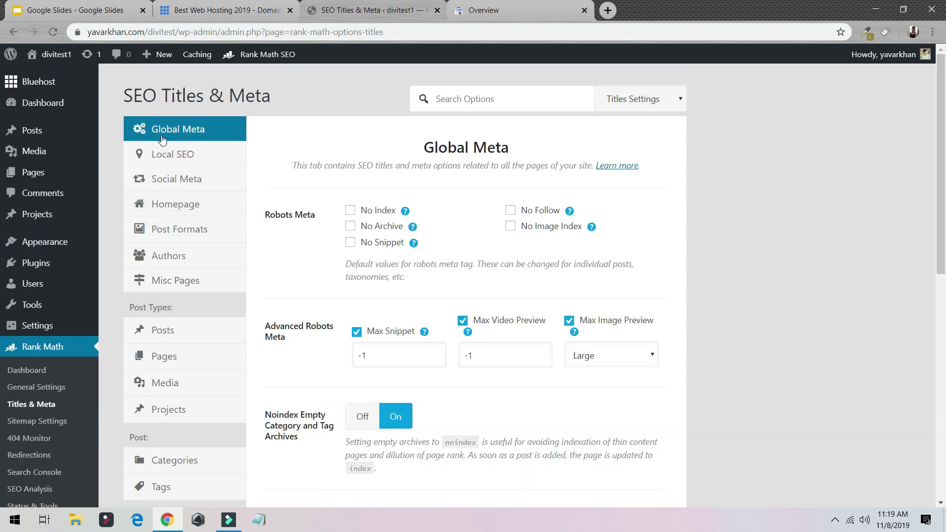
pyautogui.click(187, 154)
pyautogui.scroll(-2, 383, 211)
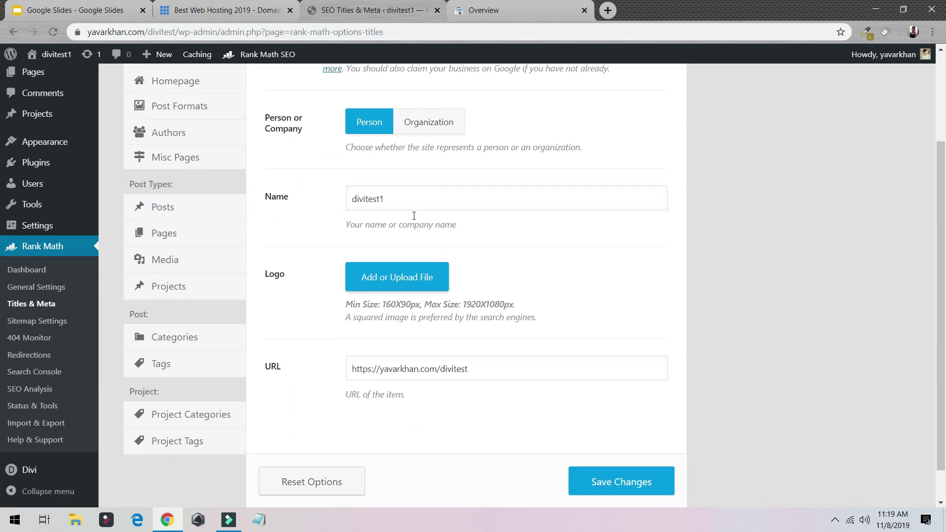
pyautogui.doubleClick(401, 197)
pyautogui.scroll(2, 224, 280)
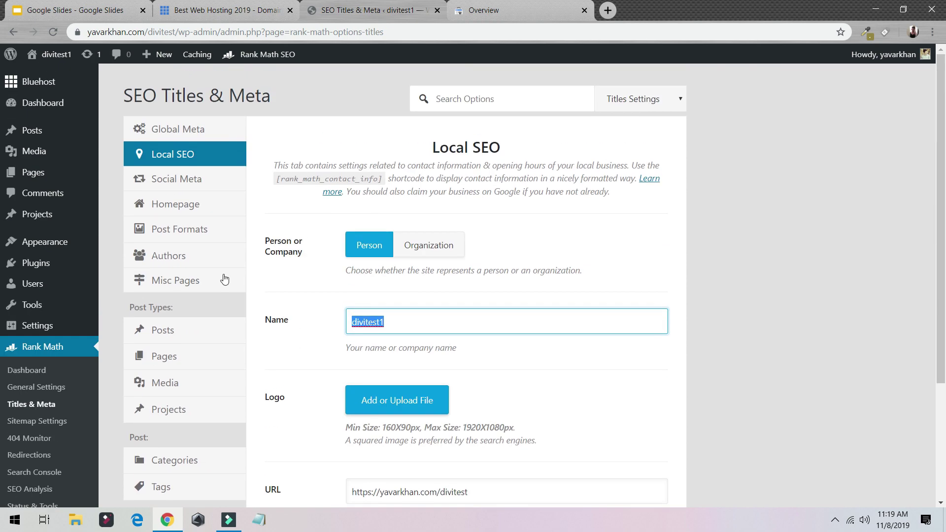
# Examine the Facebook and Twitter fields in the Social Meta settings.
pyautogui.click(163, 182)
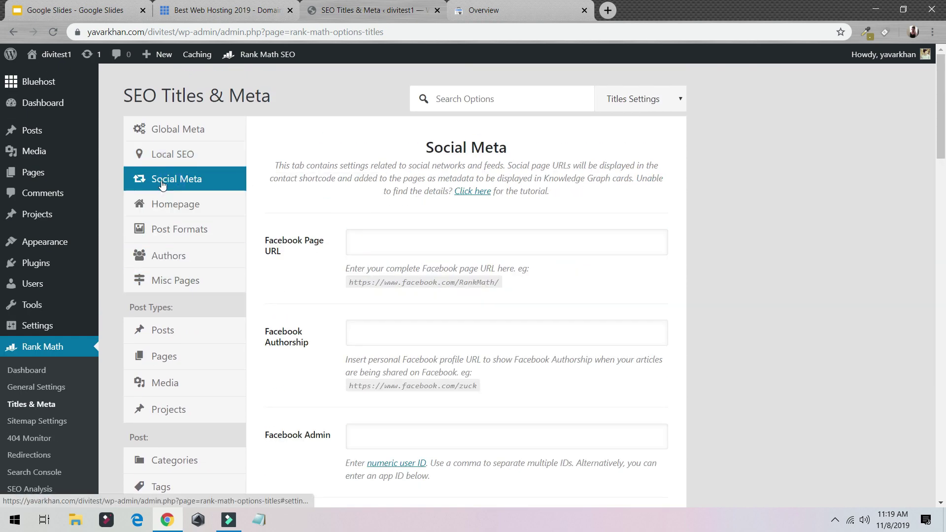
pyautogui.click(355, 242)
pyautogui.scroll(-2, 375, 247)
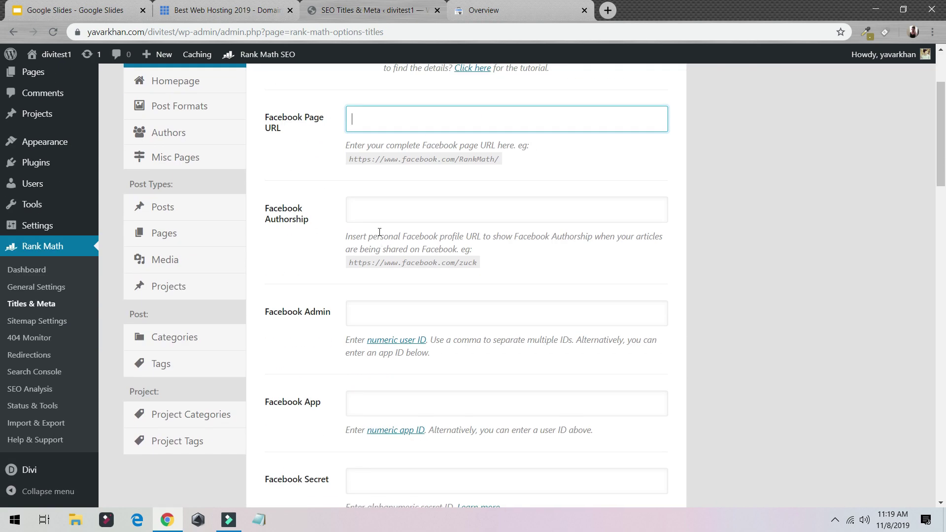
pyautogui.scroll(-2, 371, 277)
pyautogui.scroll(-2, 336, 222)
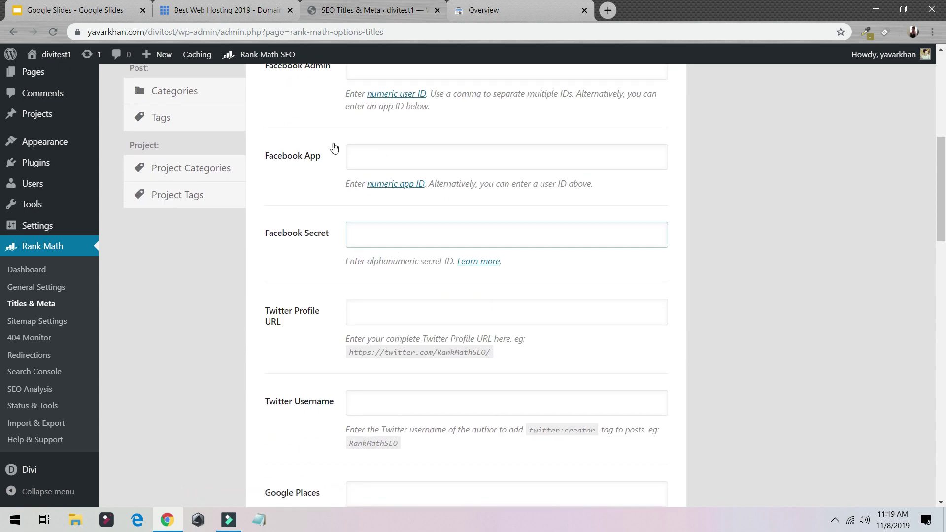
pyautogui.scroll(2, 365, 158)
pyautogui.scroll(-4, 366, 158)
# Review the remaining Social Meta profile URL fields, from Yelp and FourSquare through LinkedIn, YouTube, Pinterest and Tumblr.
pyautogui.click(348, 190)
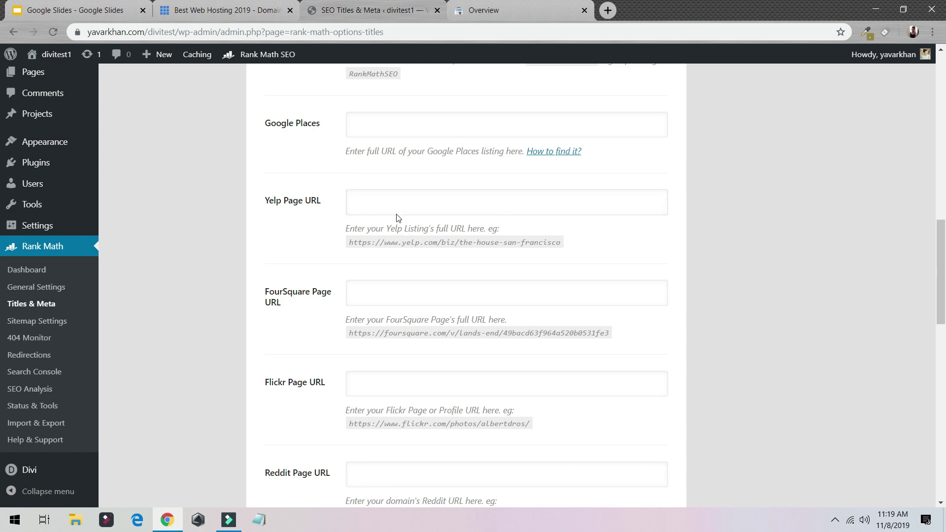
pyautogui.click(327, 200)
pyautogui.moveTo(256, 197); pyautogui.dragTo(330, 200)
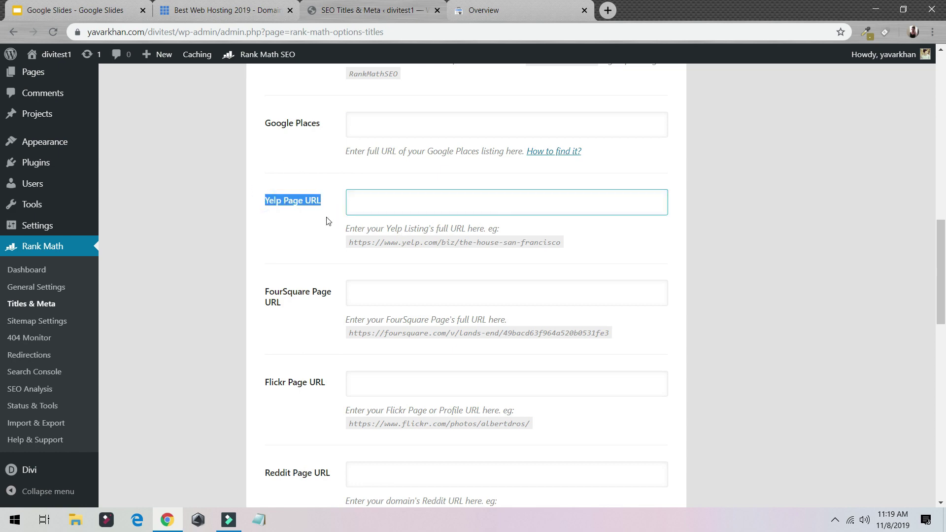
pyautogui.scroll(-5, 323, 224)
pyautogui.scroll(5, 317, 212)
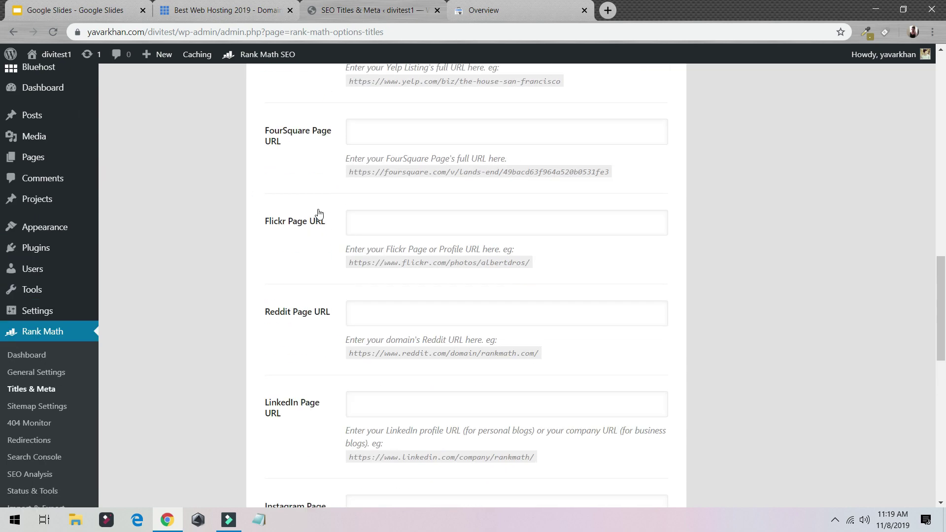
pyautogui.scroll(-5, 306, 232)
pyautogui.scroll(-6, 304, 232)
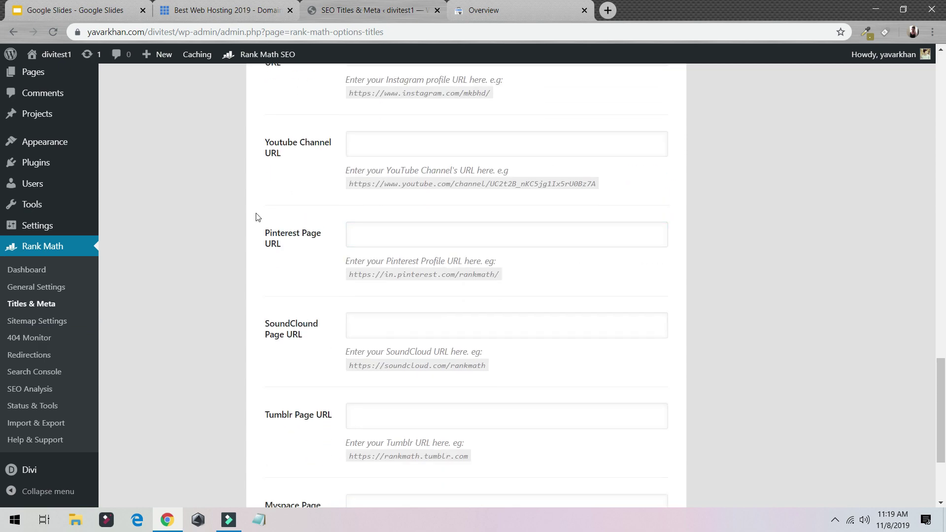
pyautogui.scroll(-3, 270, 155)
pyautogui.scroll(15, 370, 291)
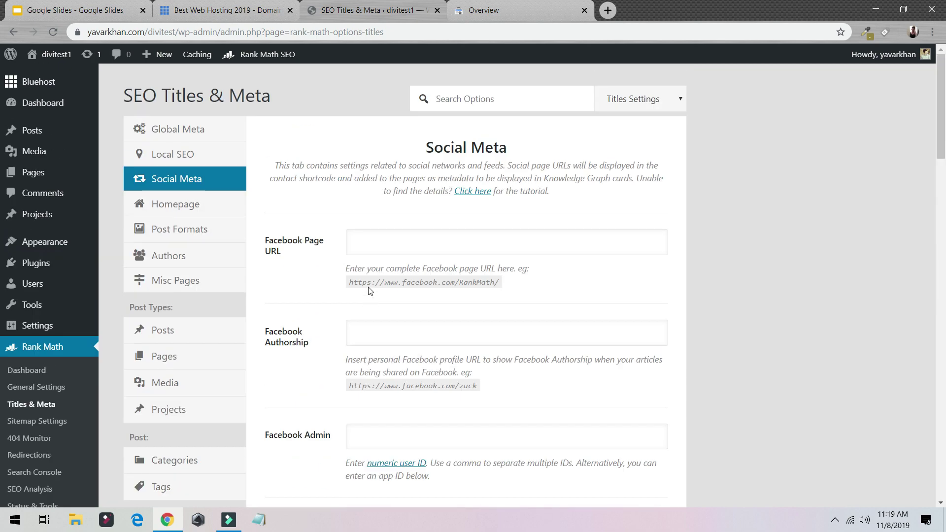
# Examine the Homepage title and meta description settings and open the live site in a separate tab.
pyautogui.click(207, 205)
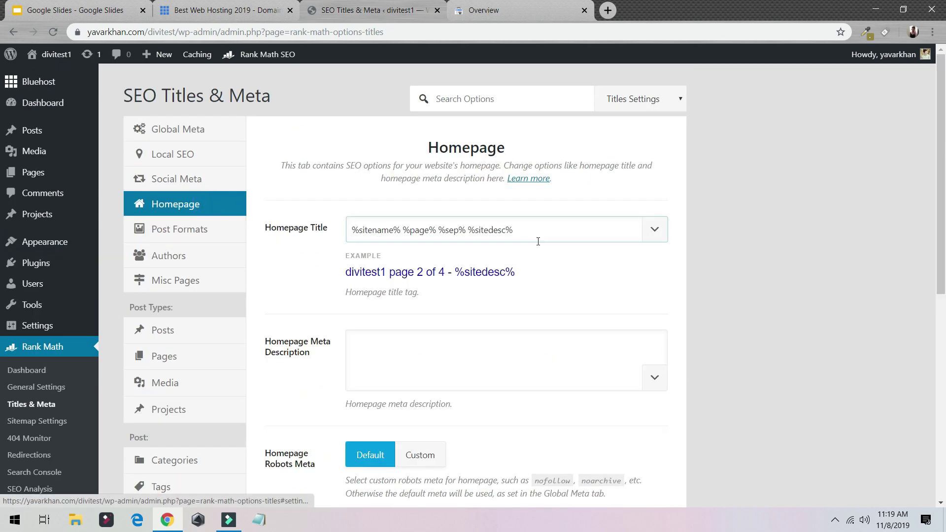
pyautogui.scroll(-3, 405, 291)
pyautogui.click(384, 235)
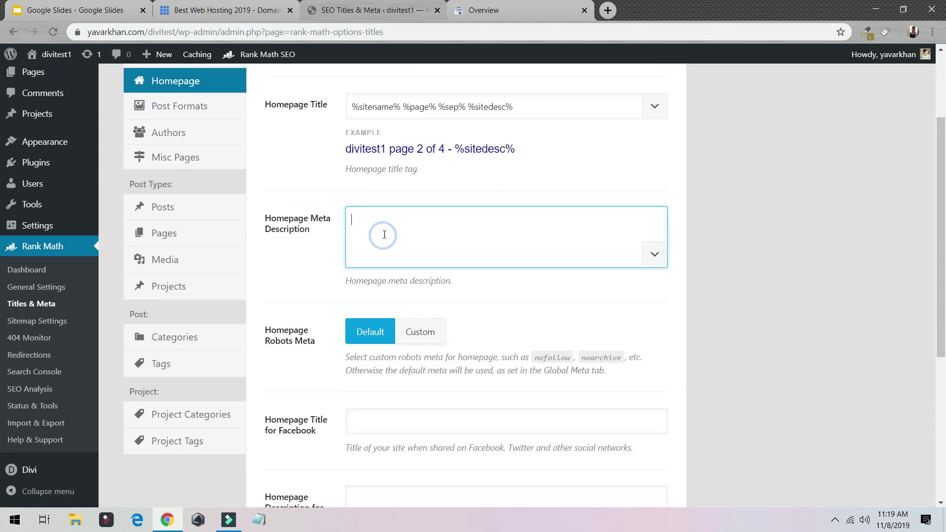
pyautogui.scroll(3, 384, 234)
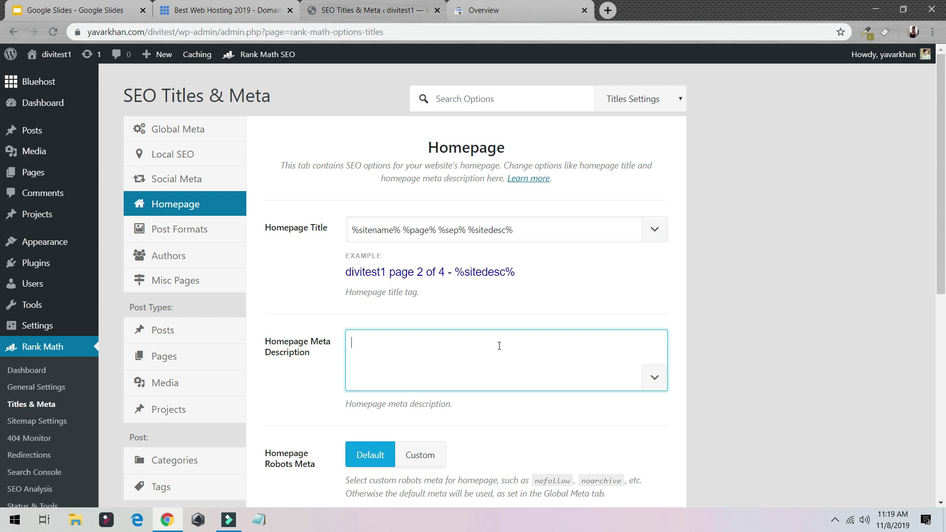
pyautogui.moveTo(49, 54)
pyautogui.middleClick(38, 71)
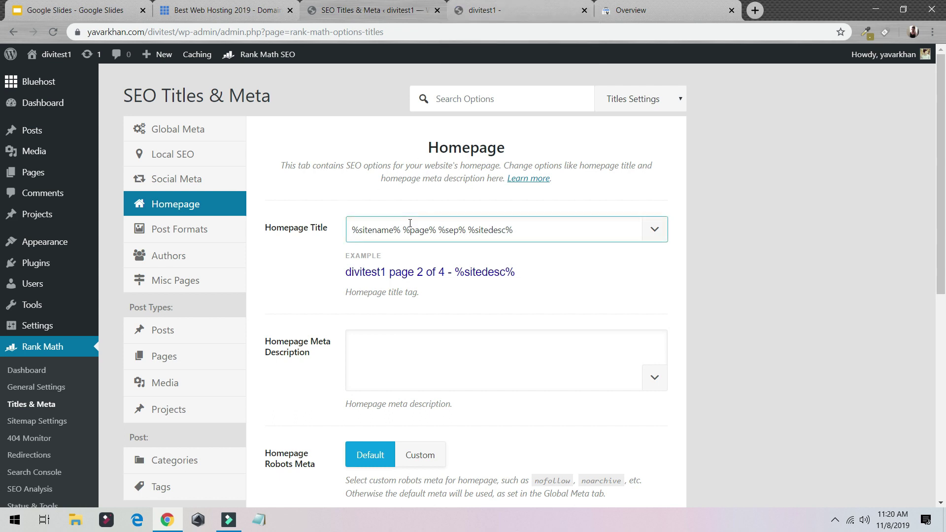
# Examine the homepage robots meta option and the Facebook title, description and thumbnail fields.
pyautogui.scroll(-7, 433, 211)
pyautogui.click(379, 165)
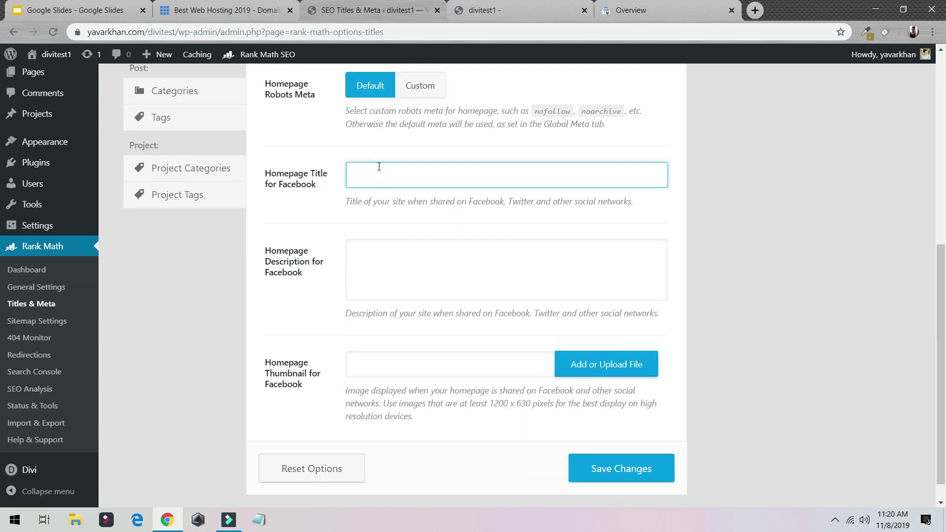
pyautogui.scroll(7, 178, 187)
# Review the Post Formats settings, including the format archive descriptions and robots meta options.
pyautogui.click(173, 228)
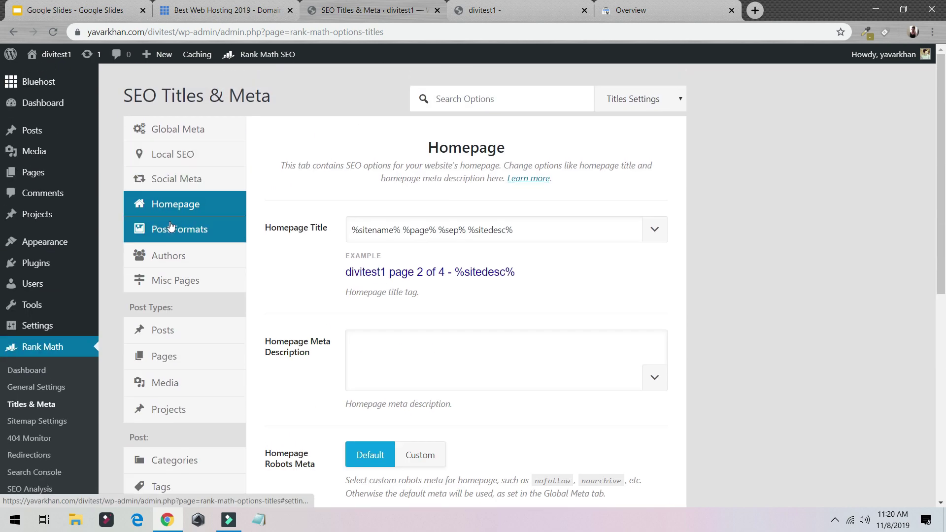
pyautogui.scroll(-5, 409, 300)
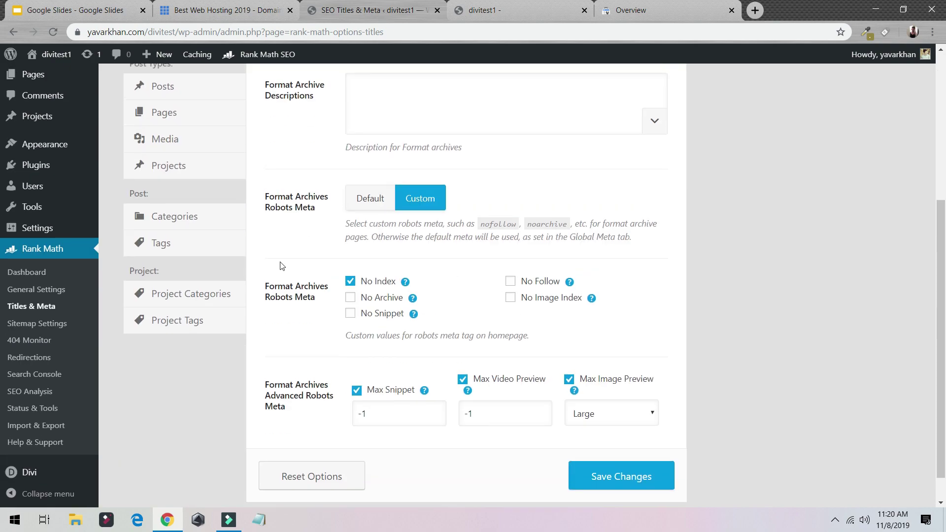
pyautogui.scroll(5, 281, 266)
# Examine the Authors settings, from author archives and base through robots meta, archive title, description and the SEO meta box option.
pyautogui.click(170, 257)
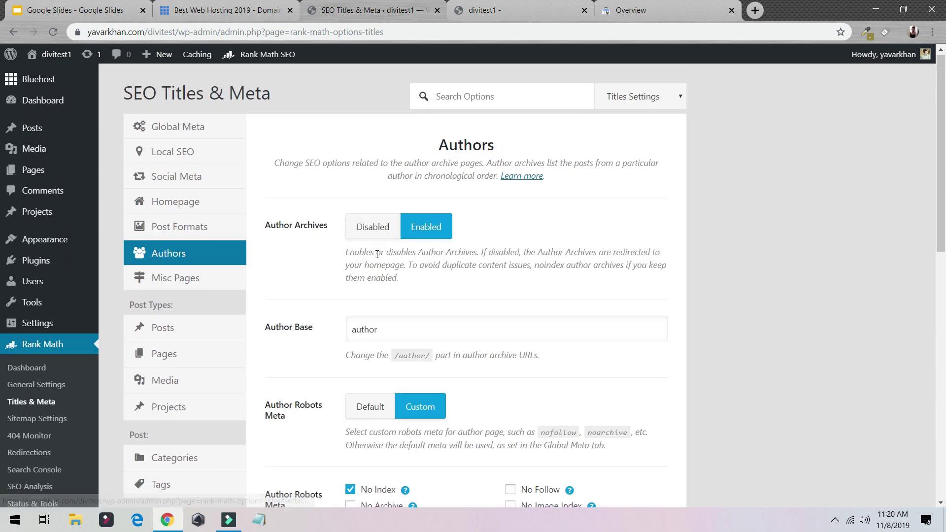
pyautogui.scroll(-5, 381, 256)
pyautogui.scroll(-4, 381, 255)
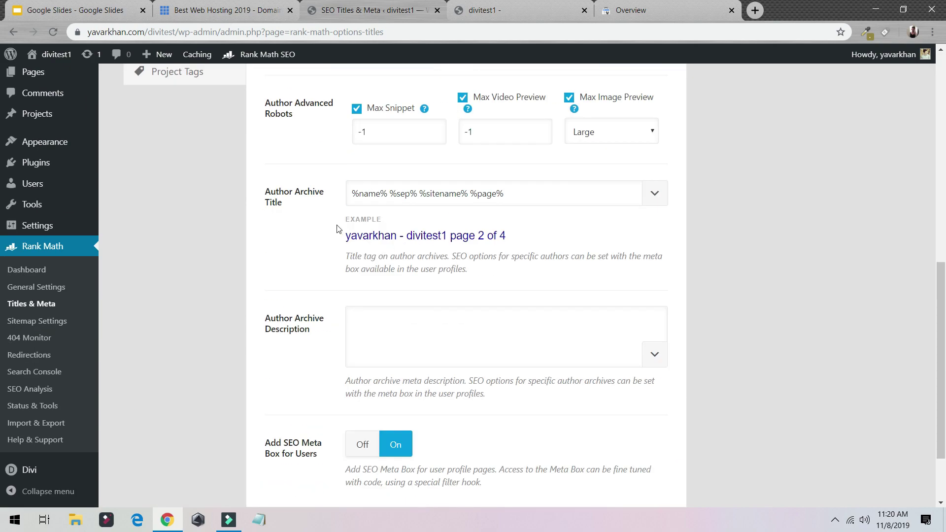
pyautogui.scroll(-2, 365, 224)
pyautogui.click(374, 239)
pyautogui.scroll(12, 345, 276)
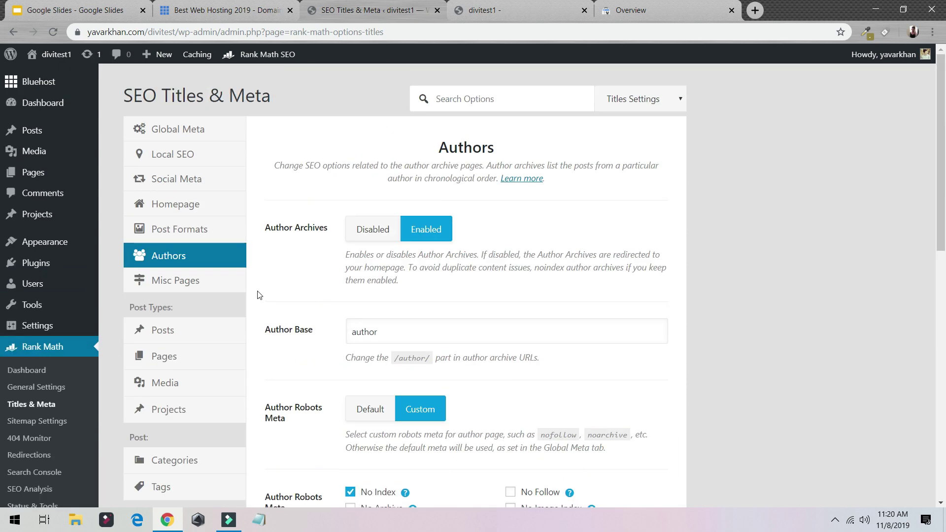
# Review the Posts title, description and rich snippet settings, and open a new post in a separate tab.
pyautogui.click(158, 337)
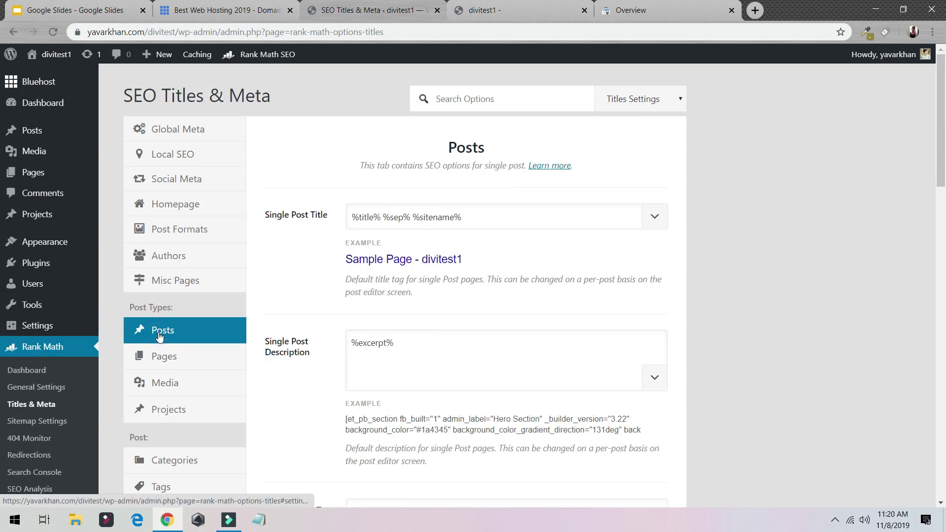
pyautogui.moveTo(157, 54)
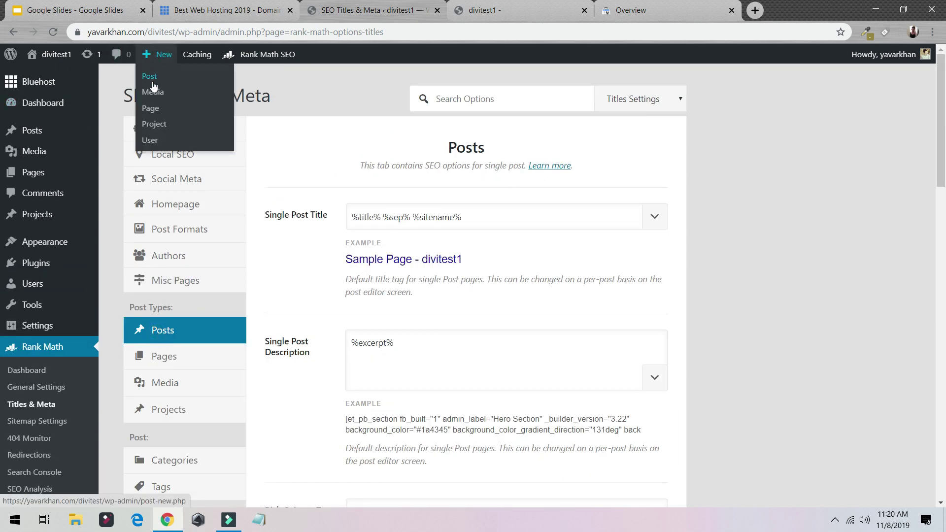
pyautogui.middleClick(154, 78)
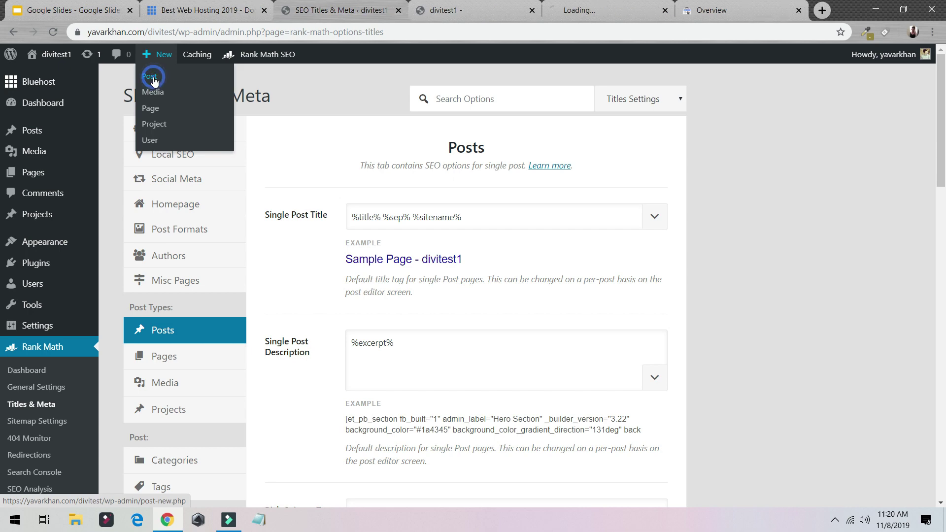
pyautogui.scroll(-5, 215, 215)
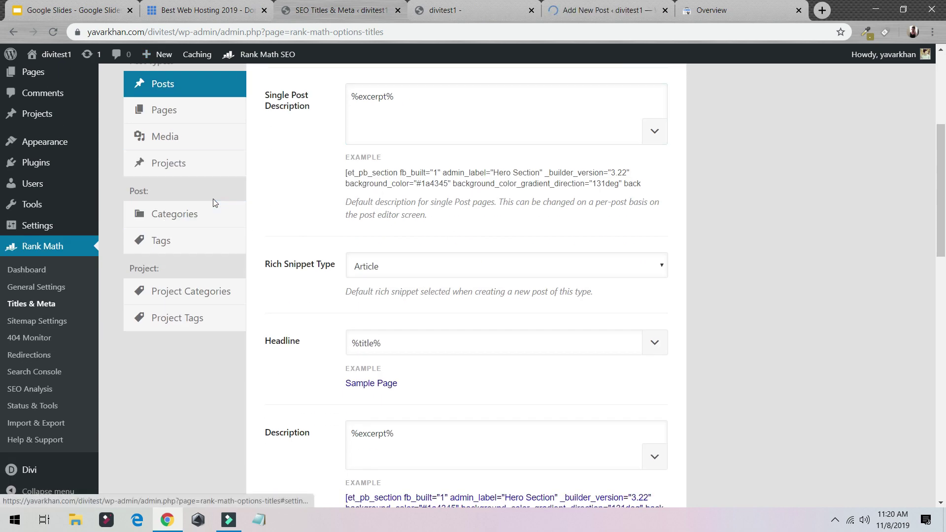
pyautogui.scroll(-2, 222, 202)
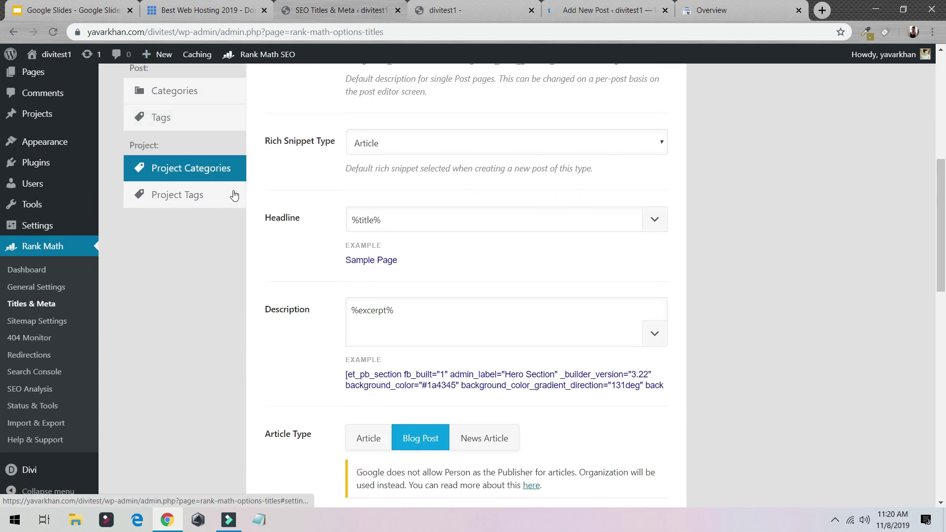
# Open the Sitemap Settings and view the generated XML sitemap index in its own tab, selecting its address.
pyautogui.click(39, 322)
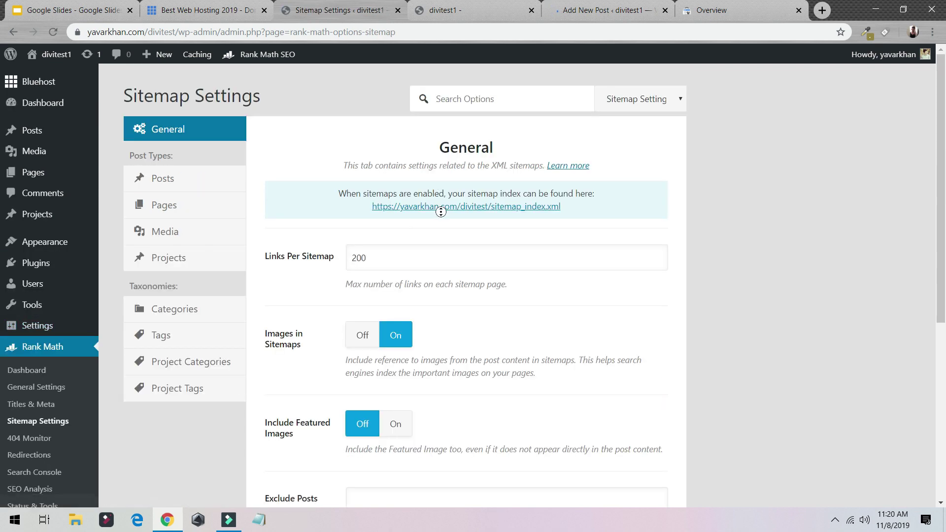
pyautogui.keyDown('ctrl'); pyautogui.click(441, 207); pyautogui.keyUp('ctrl')
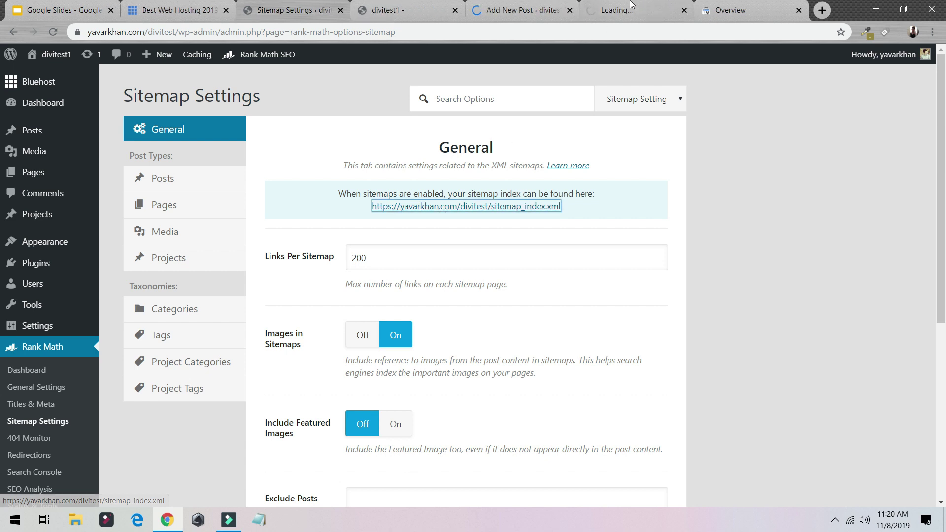
pyautogui.moveTo(633, 6); pyautogui.dragTo(494, 6)
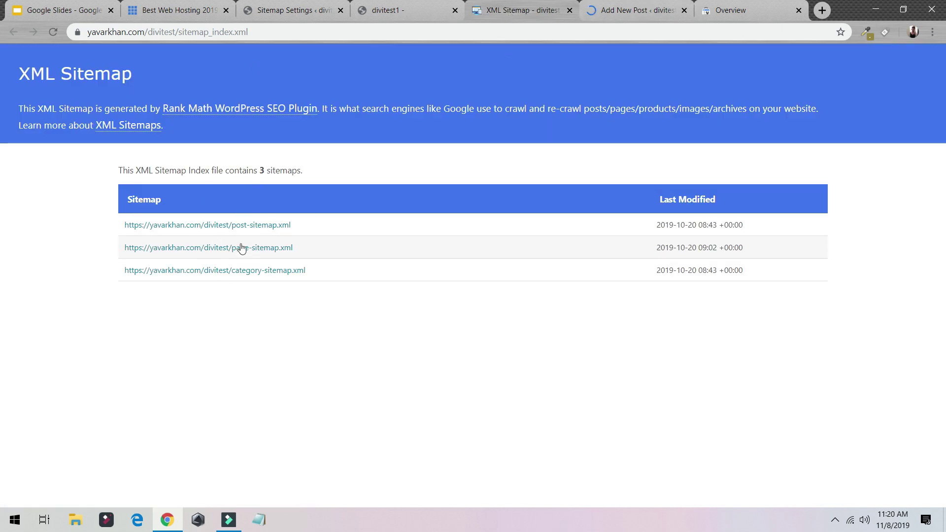
pyautogui.click(293, 32)
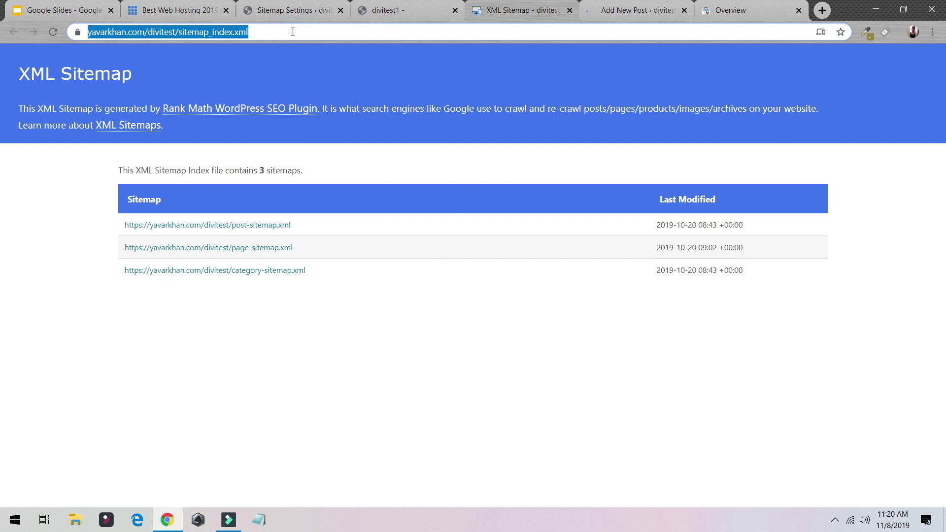
# Switch to Google Search Console, cancel the test1235.com domain verification and open the Sitemaps page.
pyautogui.moveTo(787, 5); pyautogui.dragTo(673, 6)
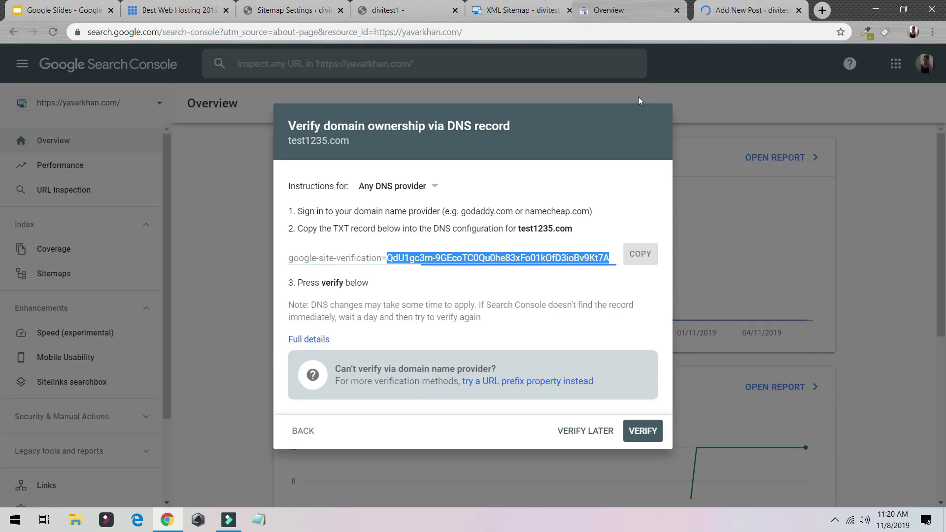
pyautogui.click(302, 430)
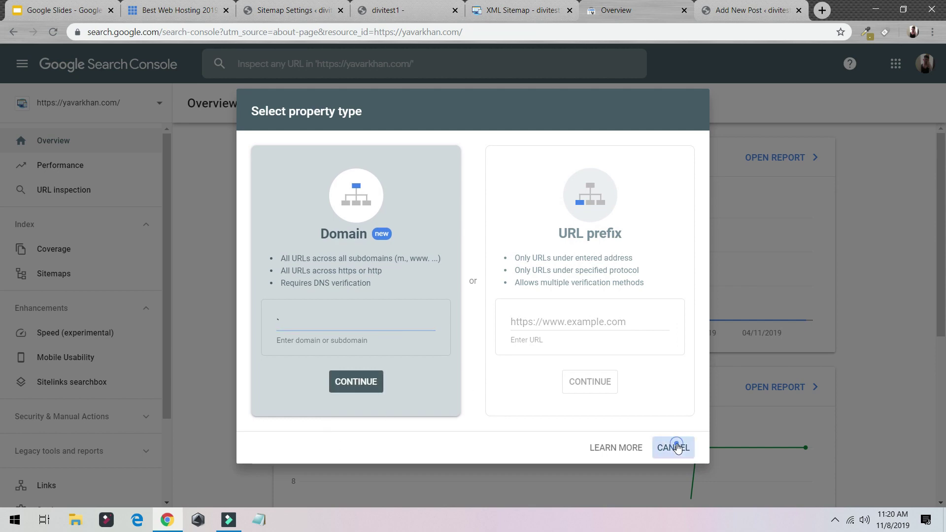
pyautogui.click(673, 447)
pyautogui.click(55, 291)
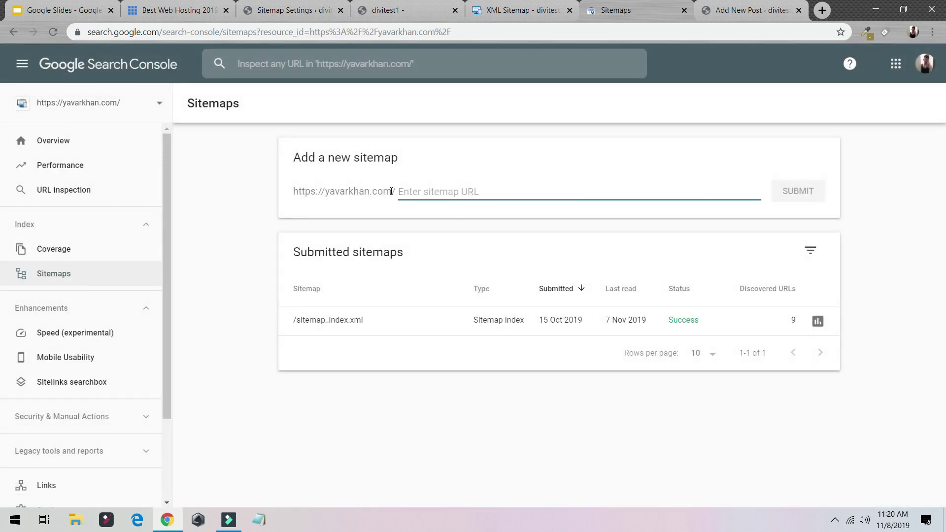
# Select the sitemap_index.xml part of the XML sitemap's address, and examine the already submitted sitemap's details in Search Console.
pyautogui.click(424, 7)
pyautogui.click(471, 8)
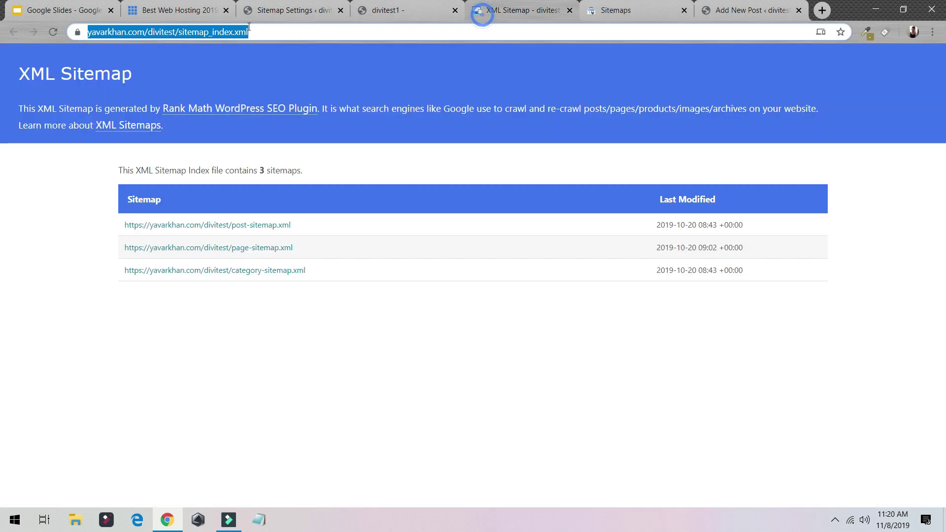
pyautogui.click(168, 31)
pyautogui.moveTo(96, 32); pyautogui.dragTo(274, 36)
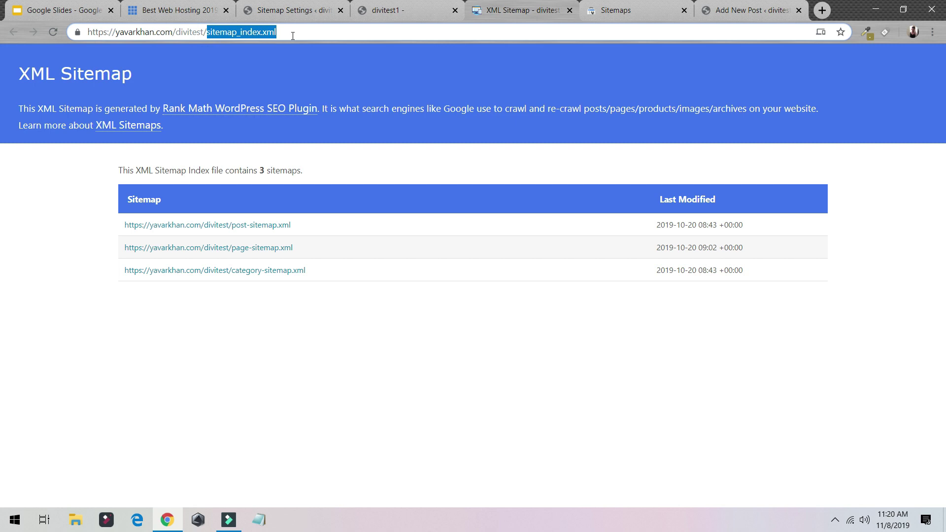
pyautogui.click(616, 12)
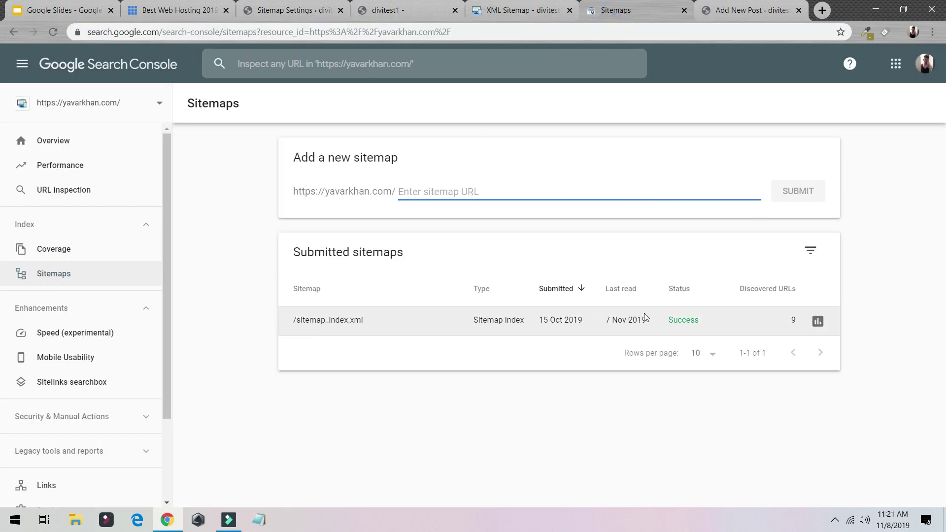
pyautogui.moveTo(666, 321); pyautogui.dragTo(710, 322)
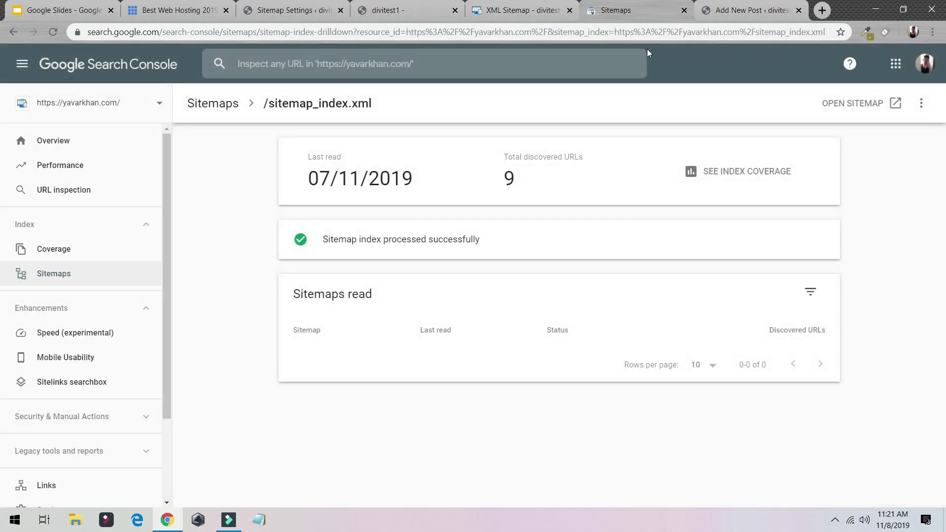
# Go to the new post in WordPress and enter the title "Wordpress Tips and secrets".
pyautogui.click(729, 10)
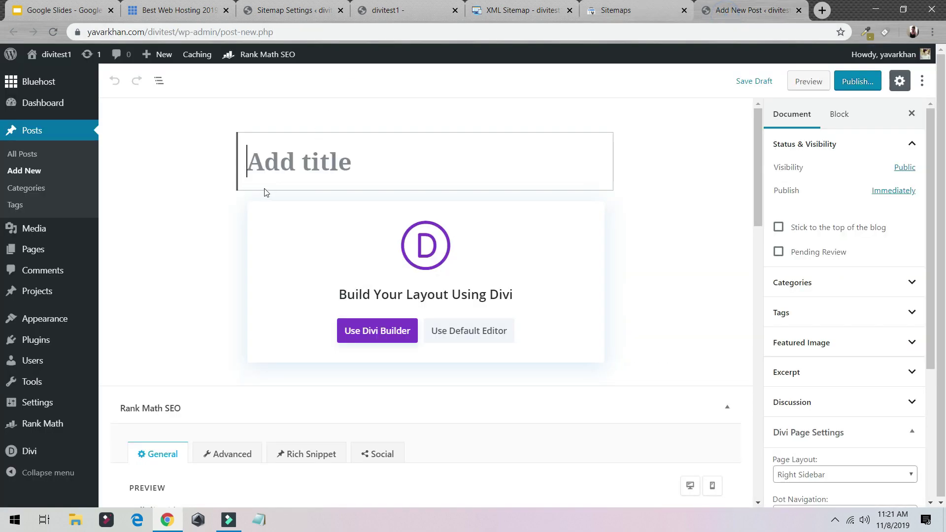
pyautogui.scroll(-8, 265, 191)
pyautogui.scroll(8, 268, 186)
pyautogui.click(379, 167)
pyautogui.write('Wordpress')
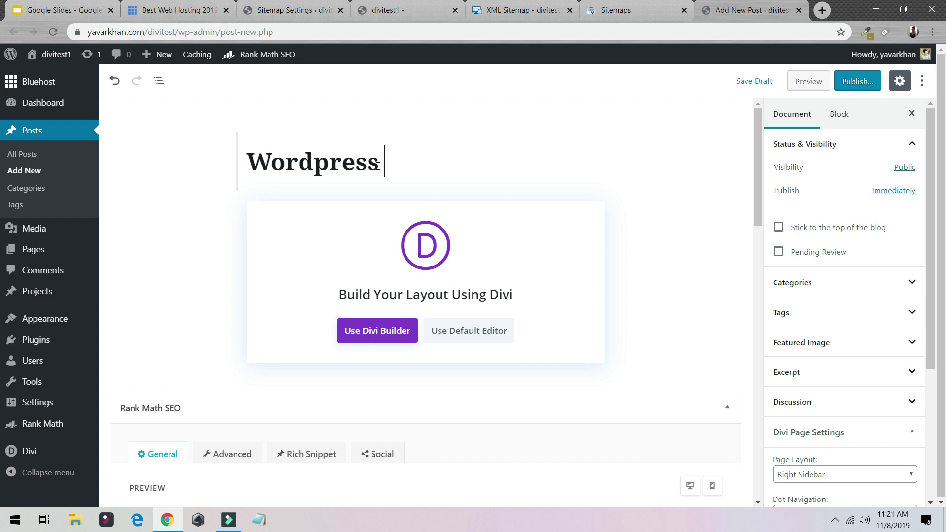
pyautogui.write(' Tips and ')
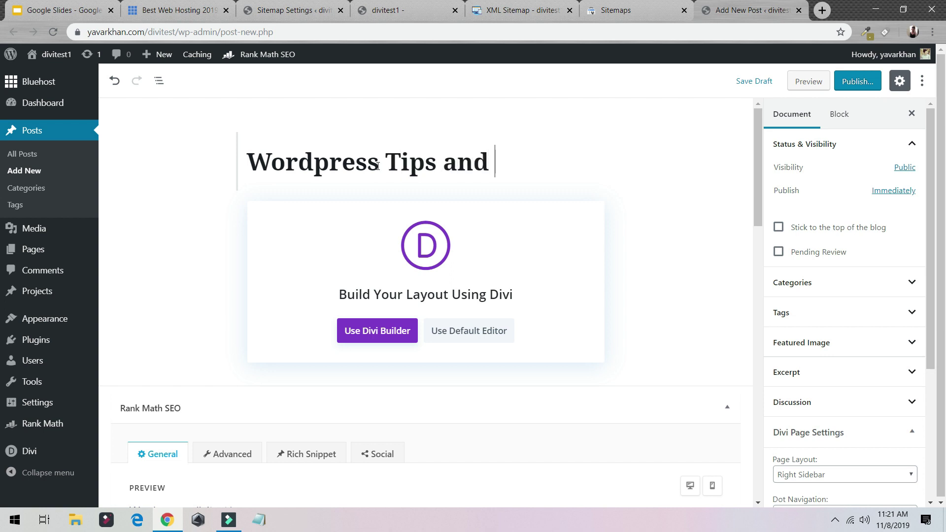
pyautogui.write('secrets')
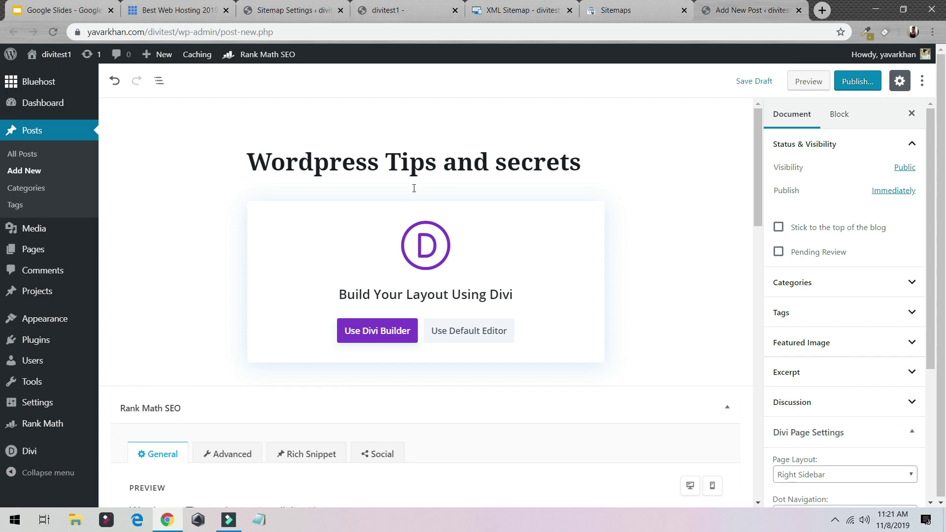
# Add "Wordpress Tips" from the post title as the Rank Math focus keyword and review the SEO checklist.
pyautogui.moveTo(436, 162); pyautogui.dragTo(252, 166)
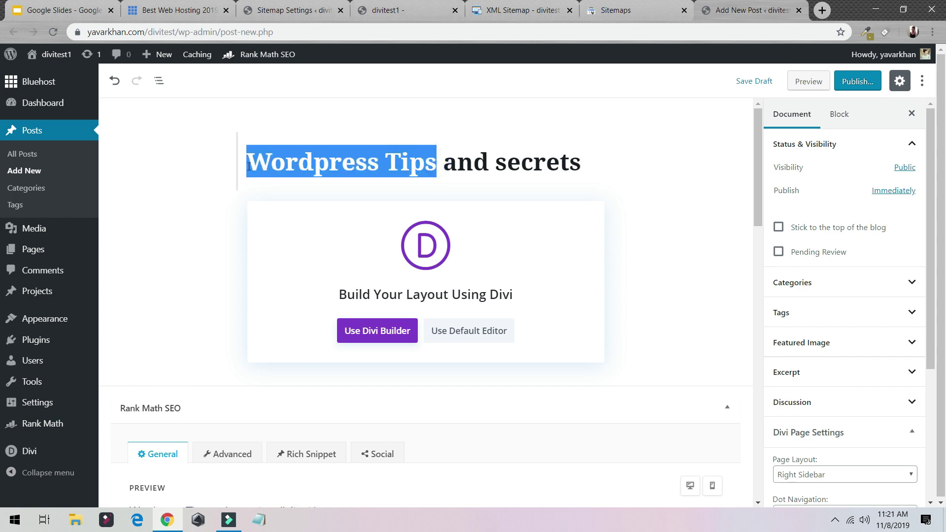
pyautogui.scroll(-5, 209, 252)
pyautogui.scroll(-3, 177, 400)
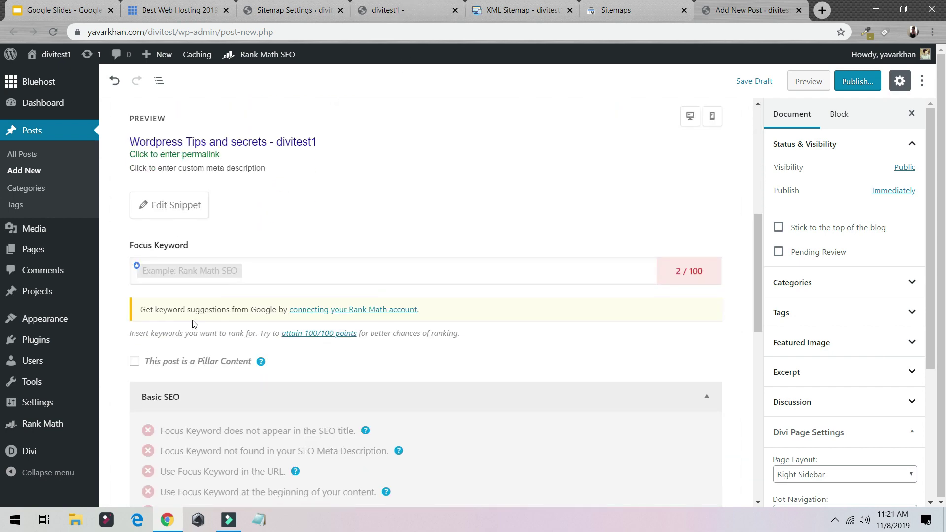
pyautogui.click(179, 270)
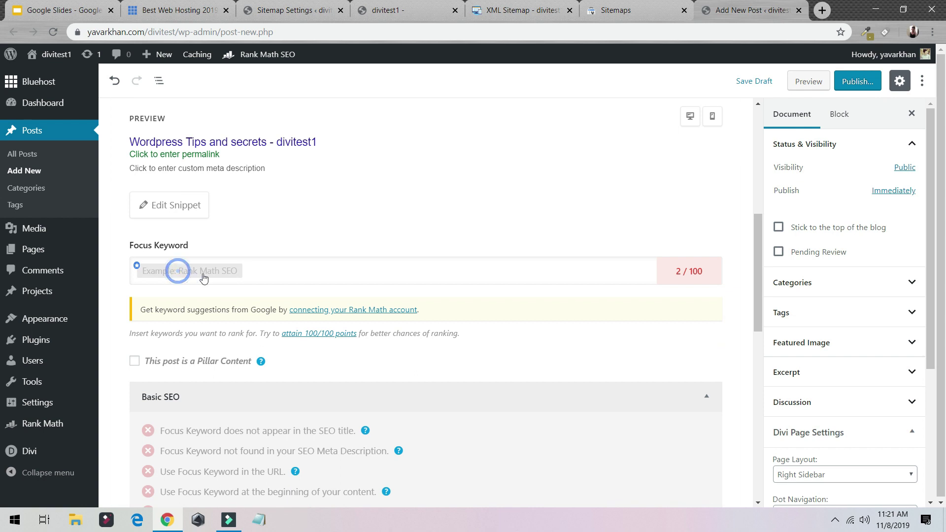
pyautogui.click(409, 267)
pyautogui.press('Return')
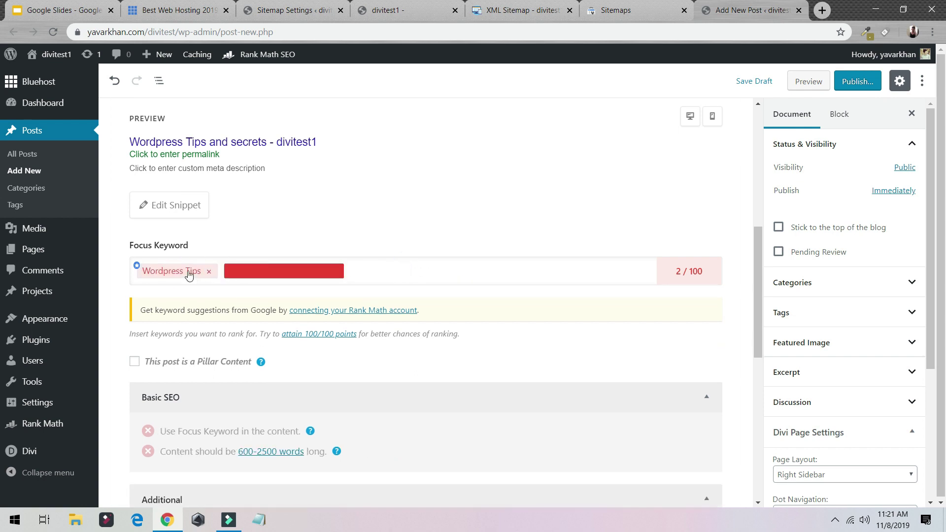
pyautogui.scroll(-5, 238, 216)
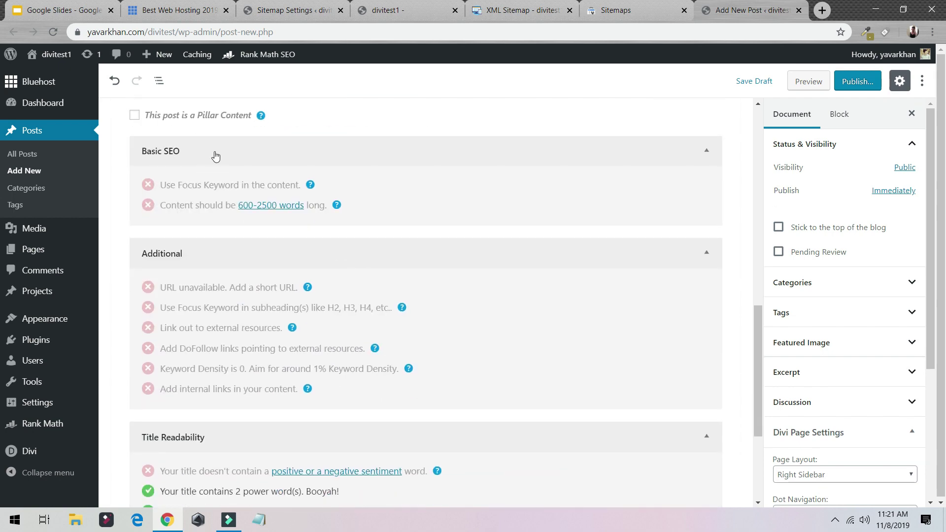
# Switch the post to the default editor and add a paragraph of random filler text beginning "saasdasdasdas" below the title.
pyautogui.scroll(3, 215, 157)
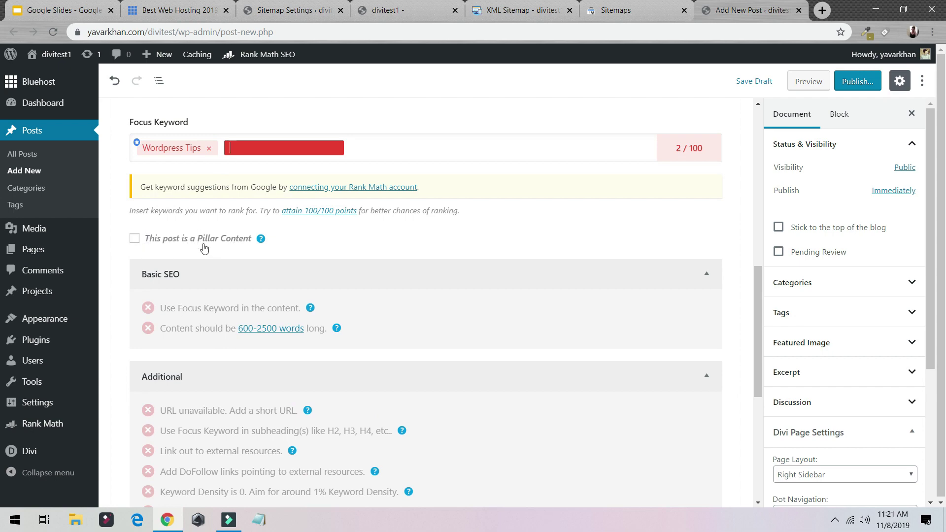
pyautogui.scroll(10, 210, 249)
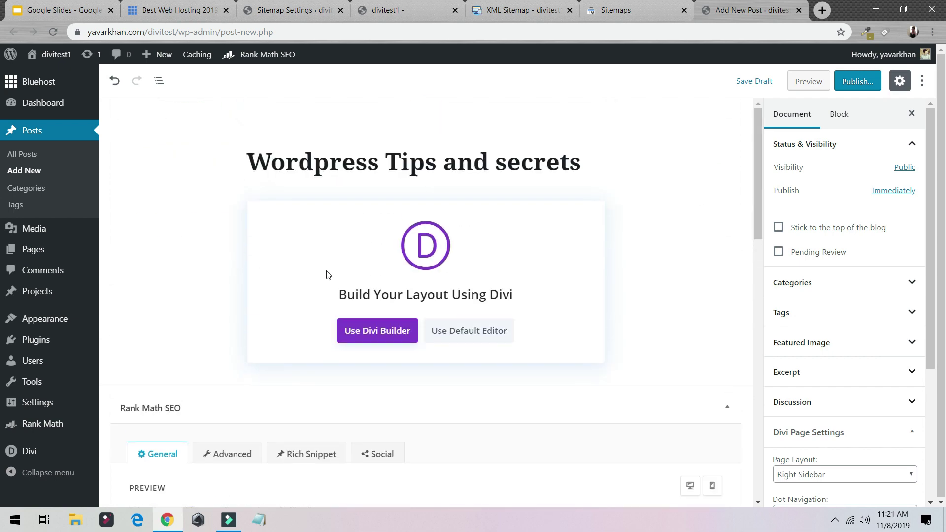
pyautogui.click(498, 339)
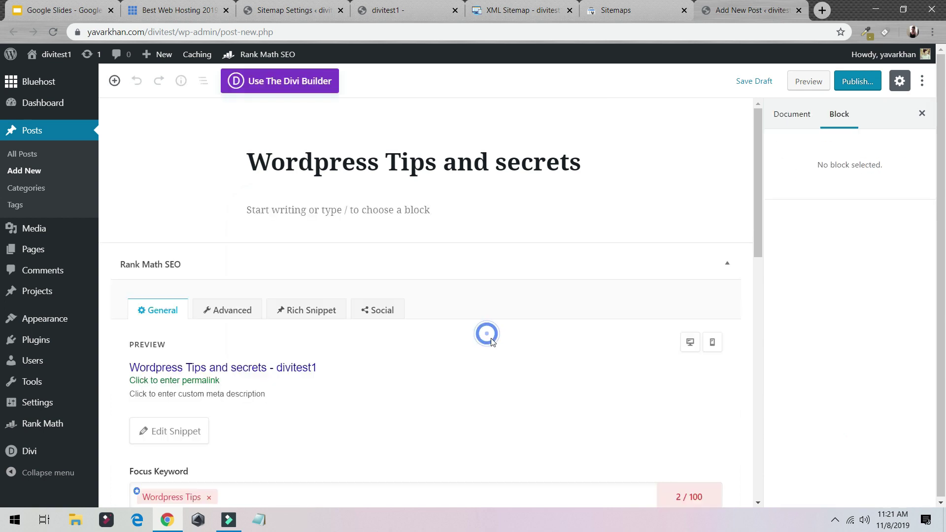
pyautogui.click(357, 216)
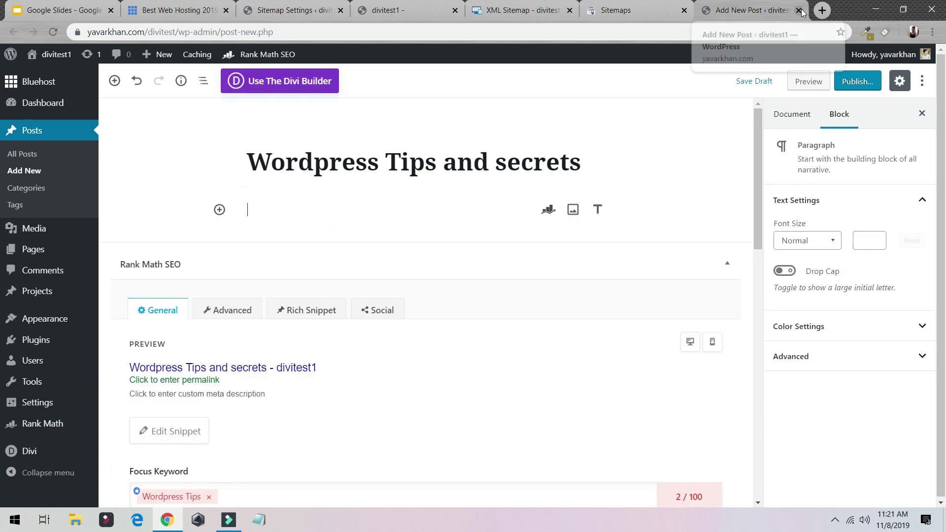
pyautogui.write('saasdasdasdas')
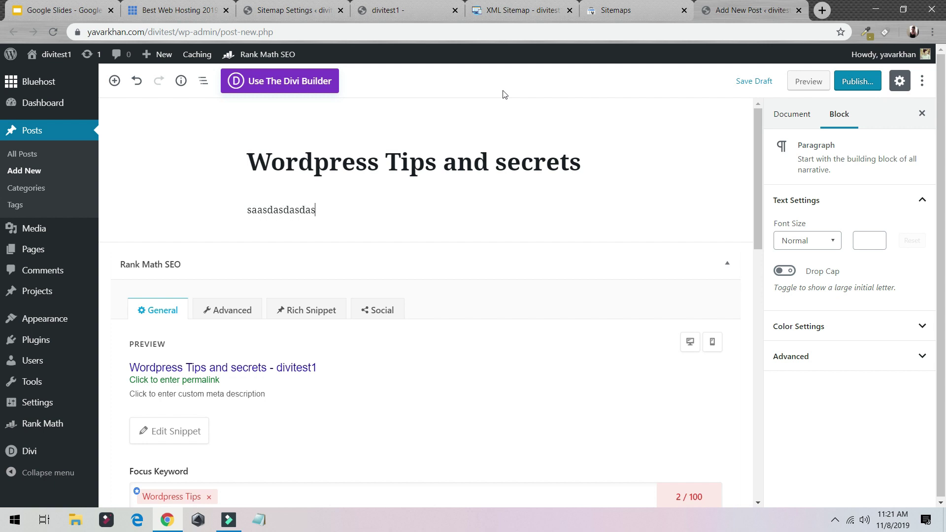
pyautogui.write('dasdasdasdasdsadasdasdasdsadsadsadsadasdsadsa')
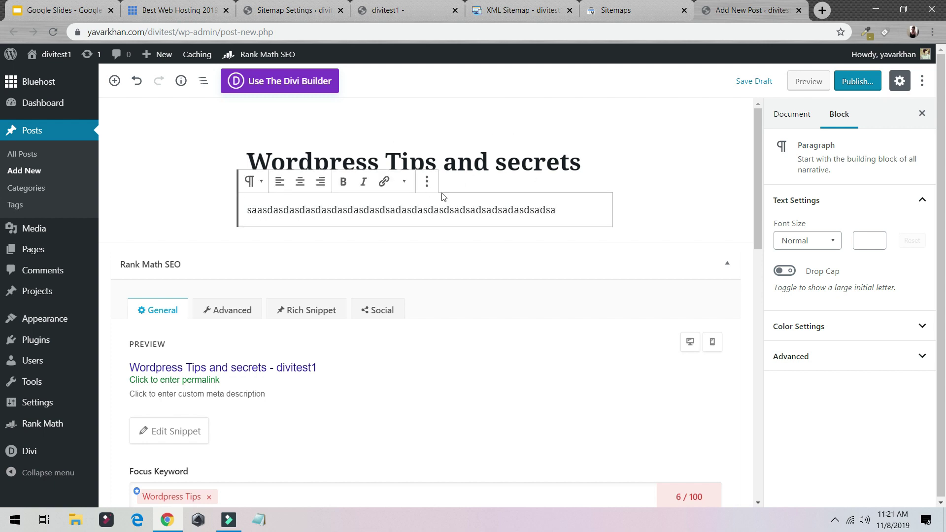
# Open the Rank Math snippet editor, review its title, permalink and meta description fields, and close it.
pyautogui.scroll(-3, 319, 199)
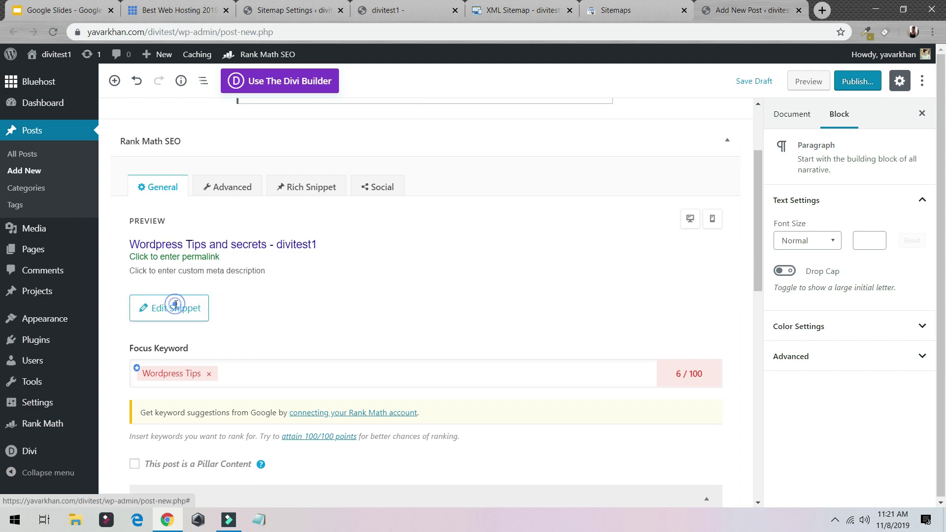
pyautogui.click(200, 307)
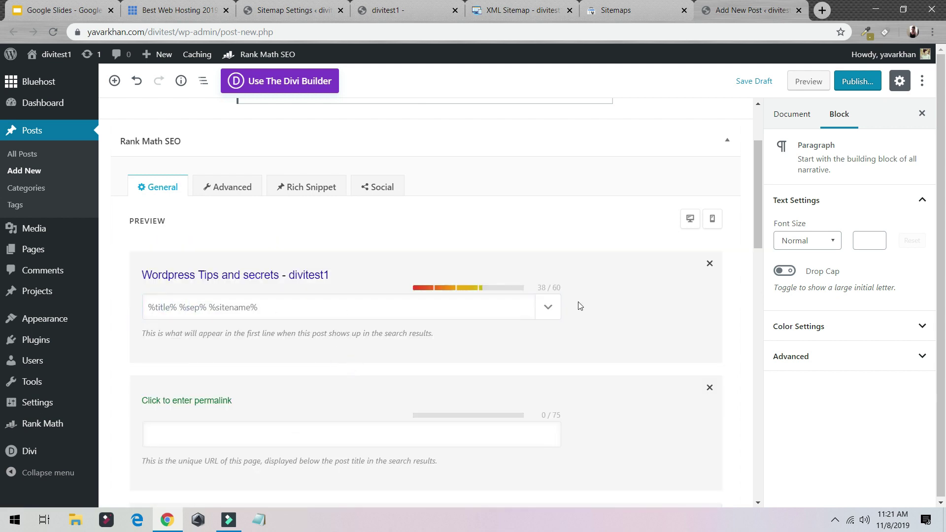
pyautogui.scroll(-3, 296, 332)
pyautogui.scroll(-3, 260, 270)
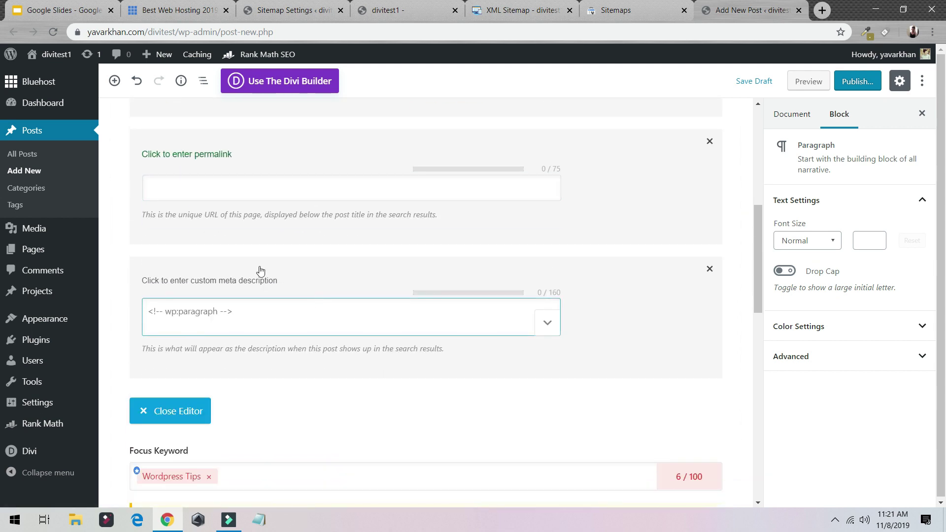
pyautogui.scroll(-6, 345, 256)
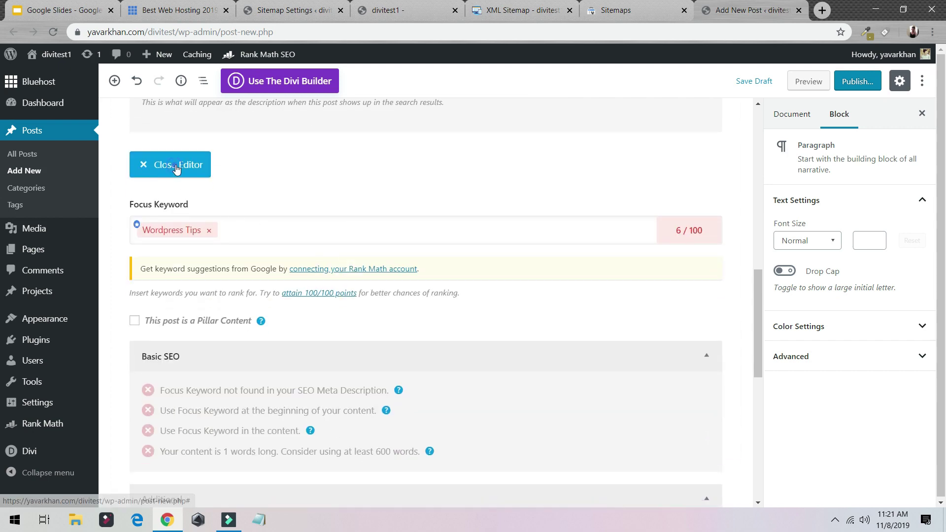
pyautogui.click(177, 166)
pyautogui.scroll(5, 197, 223)
pyautogui.scroll(5, 197, 223)
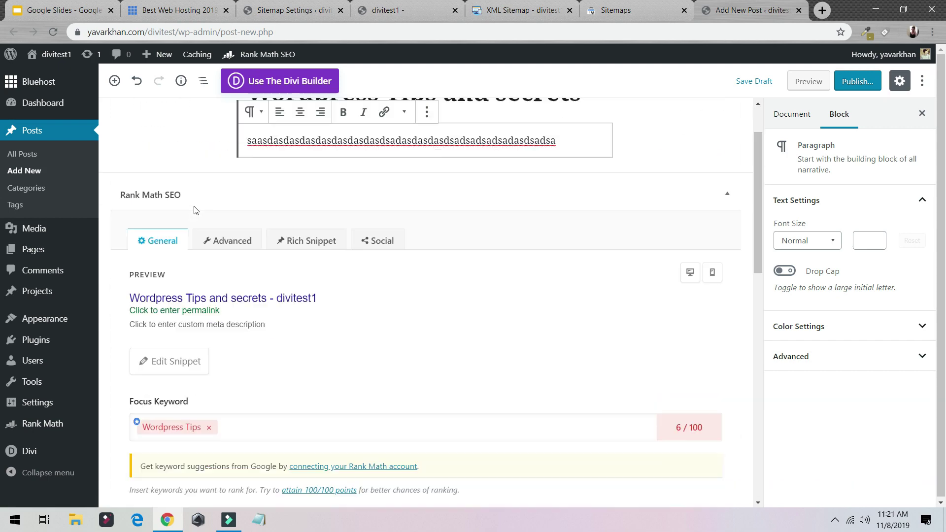
# Open the custom meta description in the Rank Math snippet preview for editing.
pyautogui.scroll(-3, 694, 175)
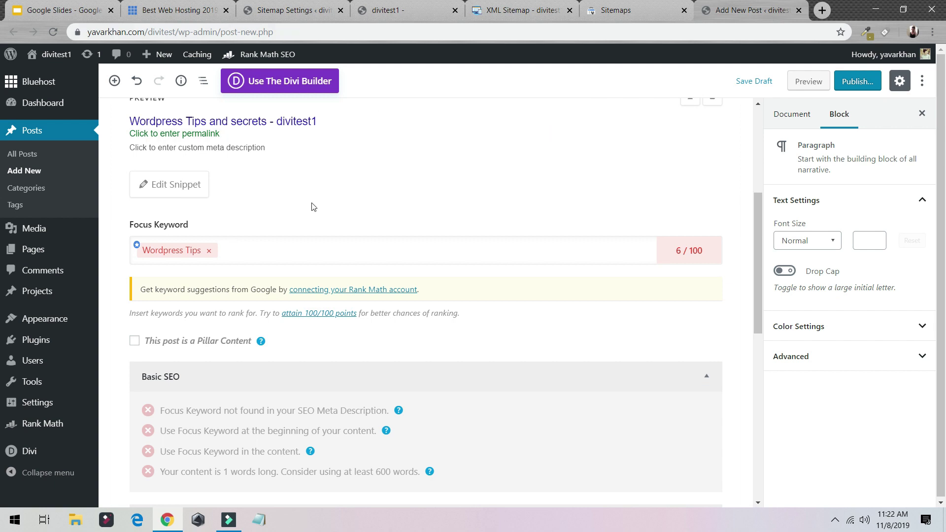
pyautogui.click(258, 250)
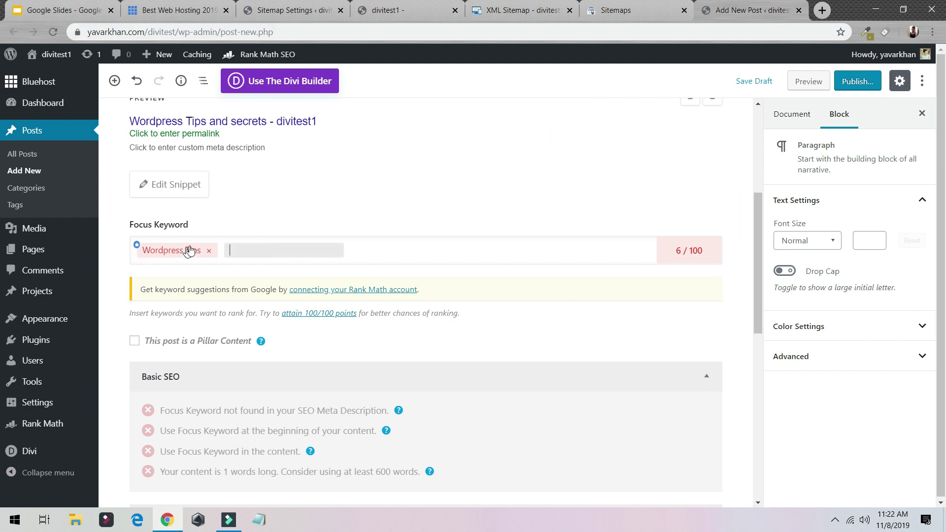
pyautogui.scroll(3, 158, 256)
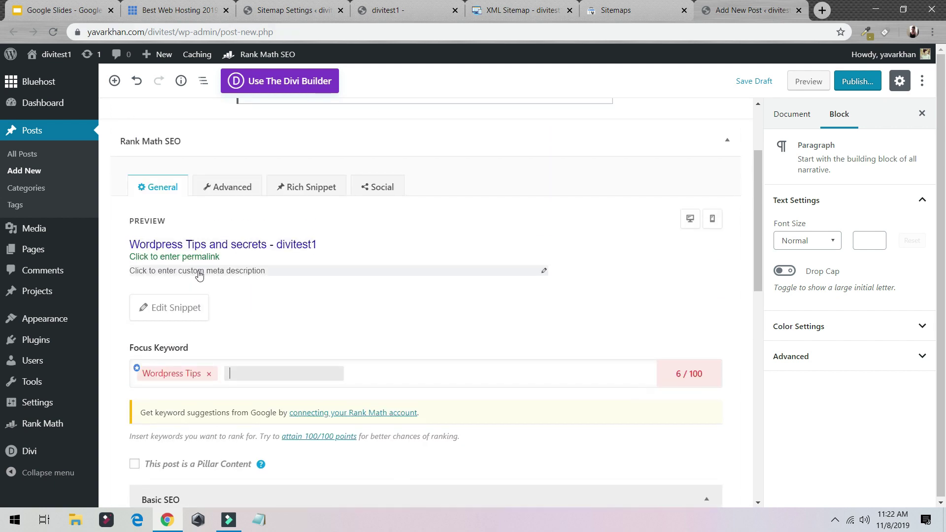
pyautogui.click(199, 272)
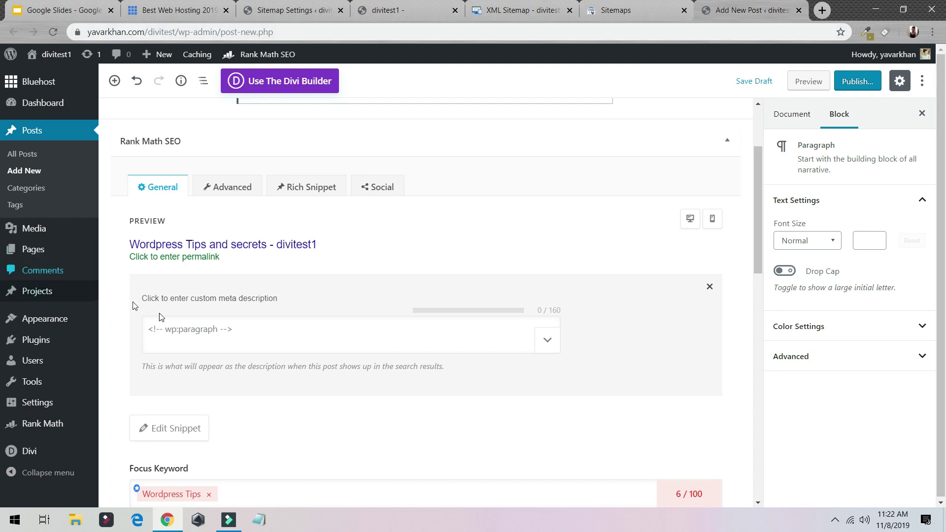
pyautogui.click(191, 330)
pyautogui.write('Wordpres')
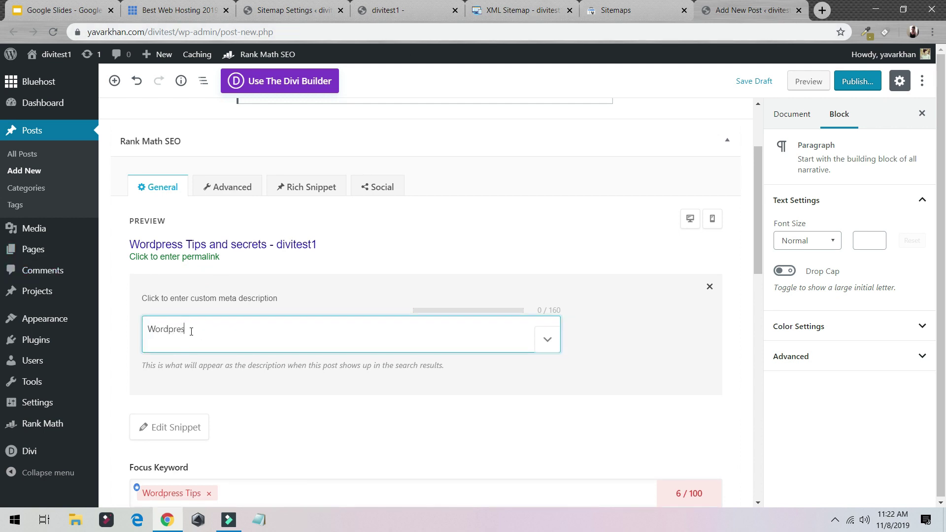
pyautogui.write(' ti')
pyautogui.press('BackSpace')
pyautogui.press('BackSpace')
pyautogui.press('BackSpace')
pyautogui.press('BackSpace')
pyautogui.press('BackSpace')
pyautogui.press('BackSpace')
pyautogui.press('BackSpace')
pyautogui.press('BackSpace')
pyautogui.press('BackSpace')
pyautogui.press('BackSpace')
pyautogui.press('BackSpace')
pyautogui.write('E')
# Search Google for "wordpress tips" in a new tab and copy the description of the "55+ Most Wanted WordPress Tips, Tricks, and Hacks" result.
pyautogui.hotkey('ctrl', 't')
pyautogui.write('wo')
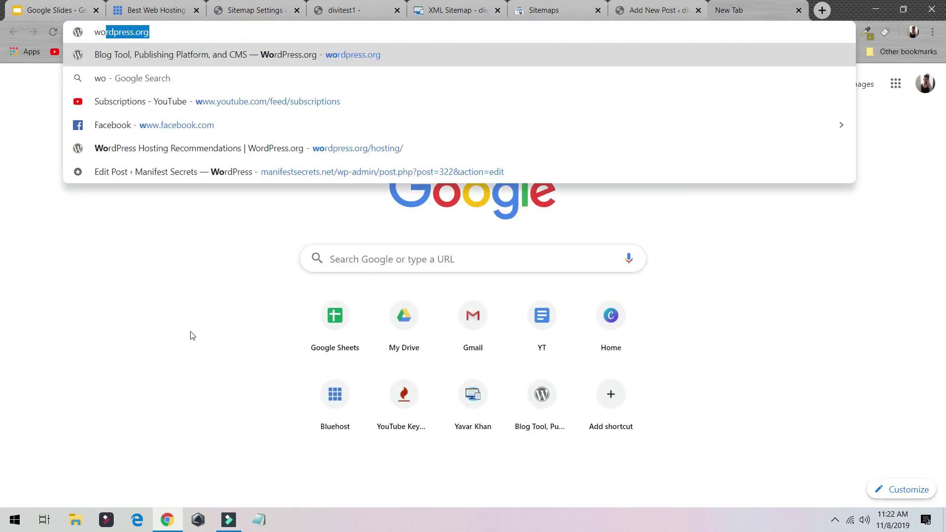
pyautogui.write('rdpress t')
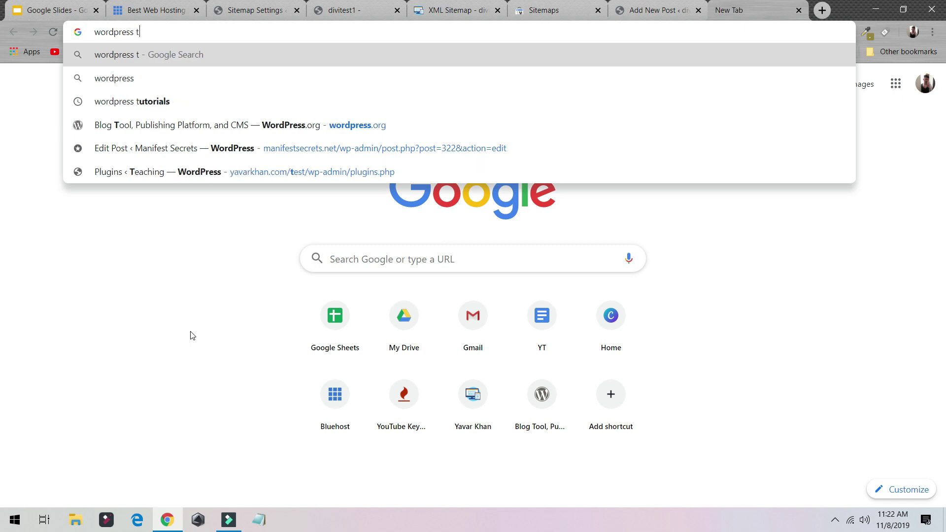
pyautogui.write('ips')
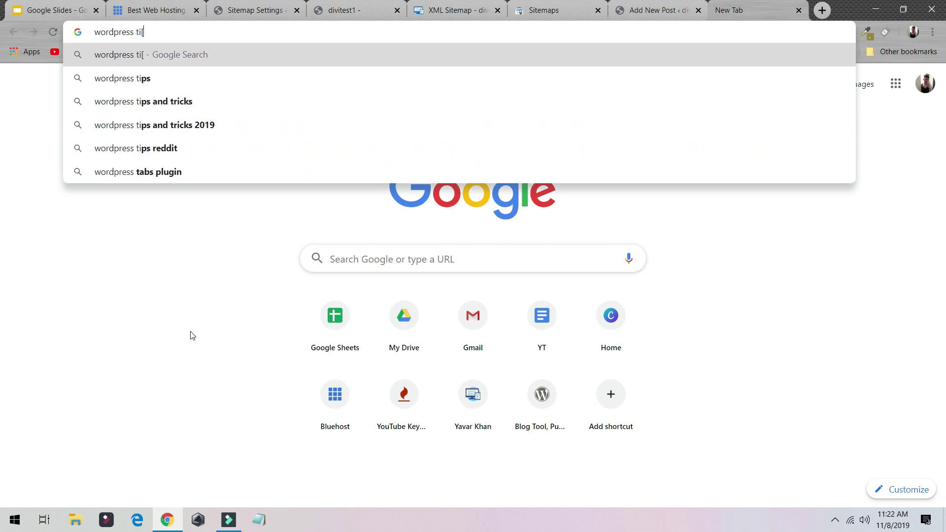
pyautogui.press('Return')
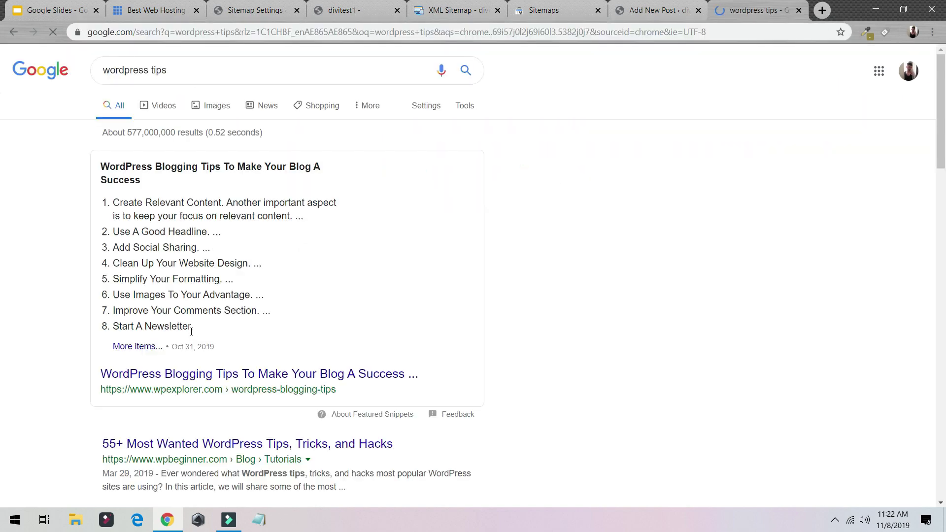
pyautogui.scroll(-3, 115, 347)
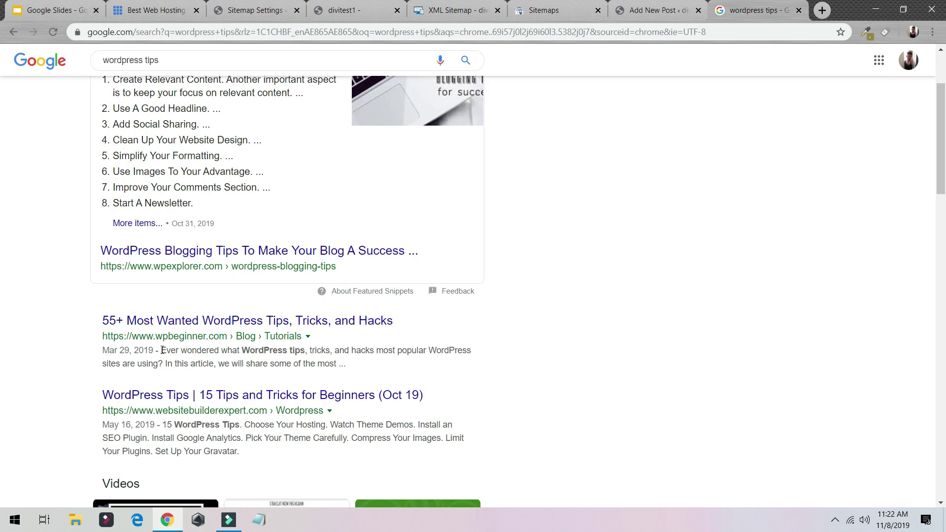
pyautogui.moveTo(163, 350); pyautogui.dragTo(341, 367)
pyautogui.hotkey('ctrl', 'c')
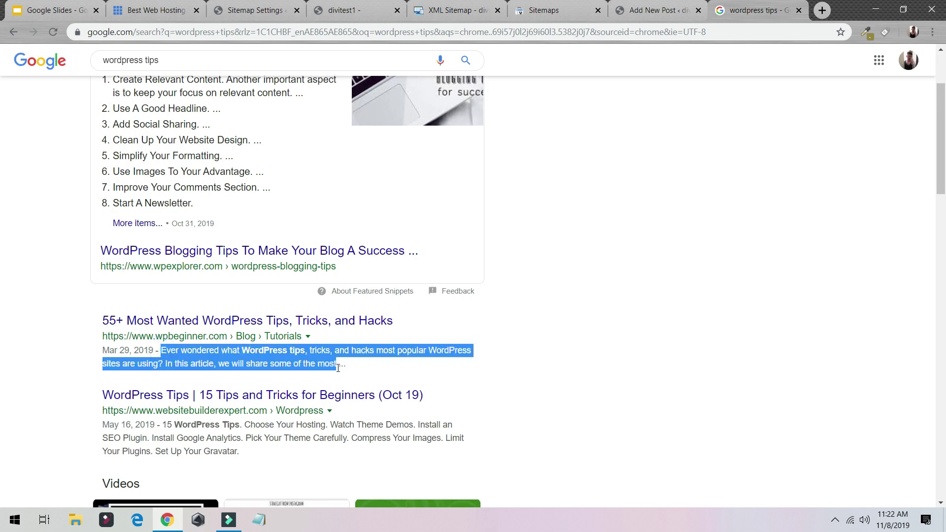
# Return to the new post and paste the copied text "Ever wondered what WordPress tips, tricks, and hacks..." as its meta description.
pyautogui.click(562, 9)
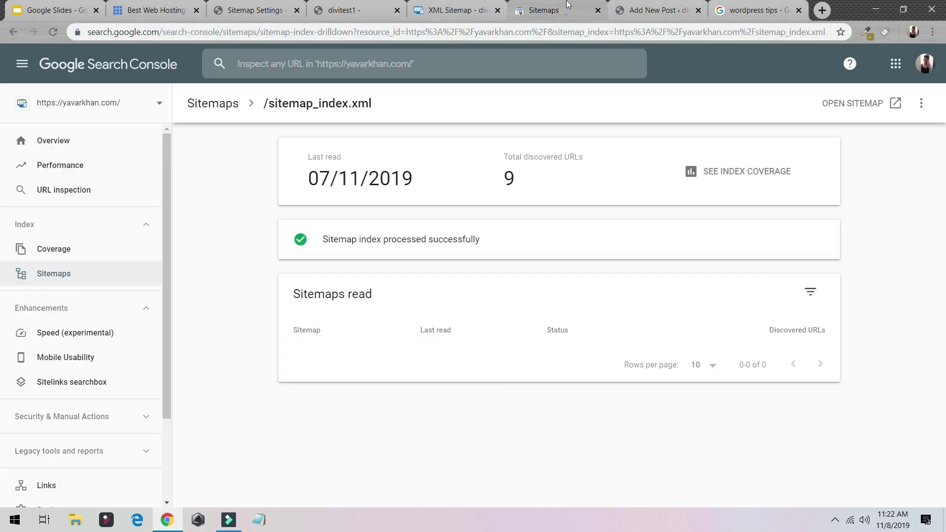
pyautogui.click(619, 10)
pyautogui.hotkey('ctrl', 'a')
pyautogui.hotkey('ctrl', 'v')
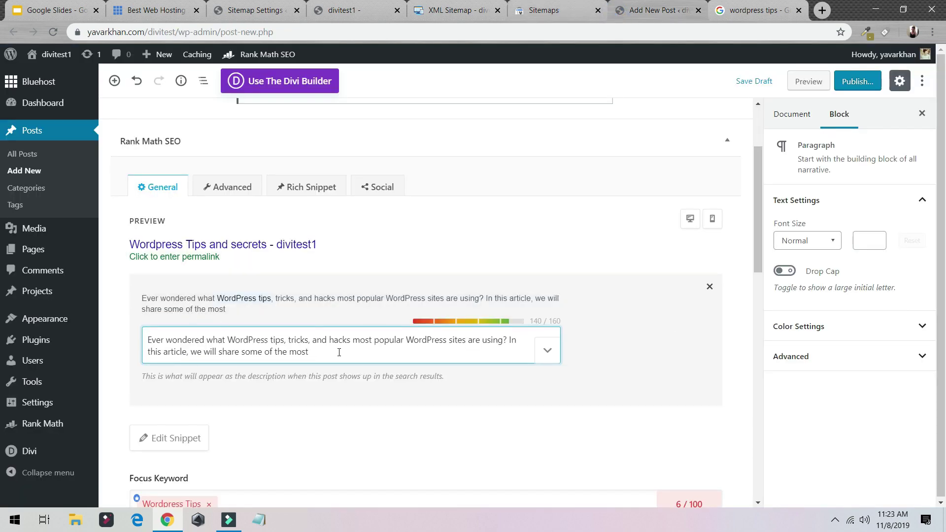
pyautogui.hotkey('ctrl', 'a')
# Examine the post's Basic SEO, Additional, Title Readability and Content Readability checks against its title and content.
pyautogui.scroll(-3, 200, 296)
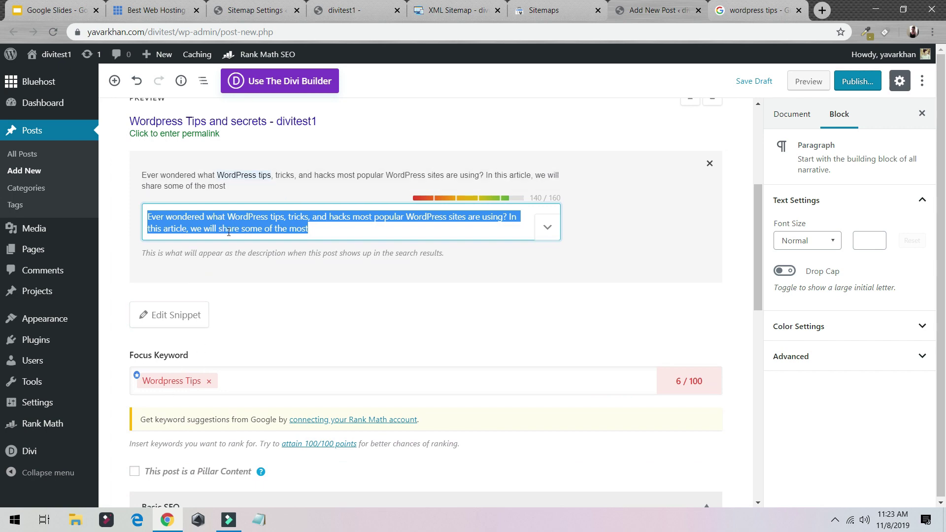
pyautogui.scroll(-8, 238, 291)
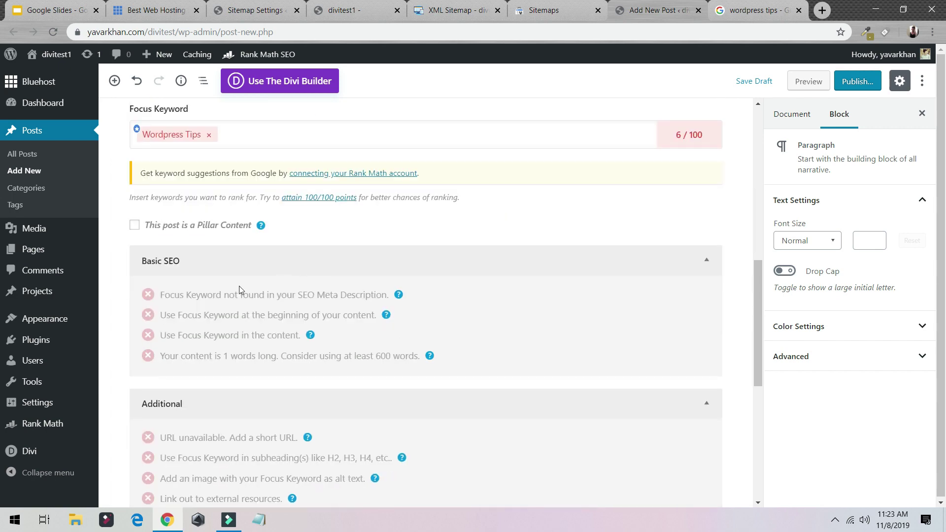
pyautogui.scroll(-5, 553, 272)
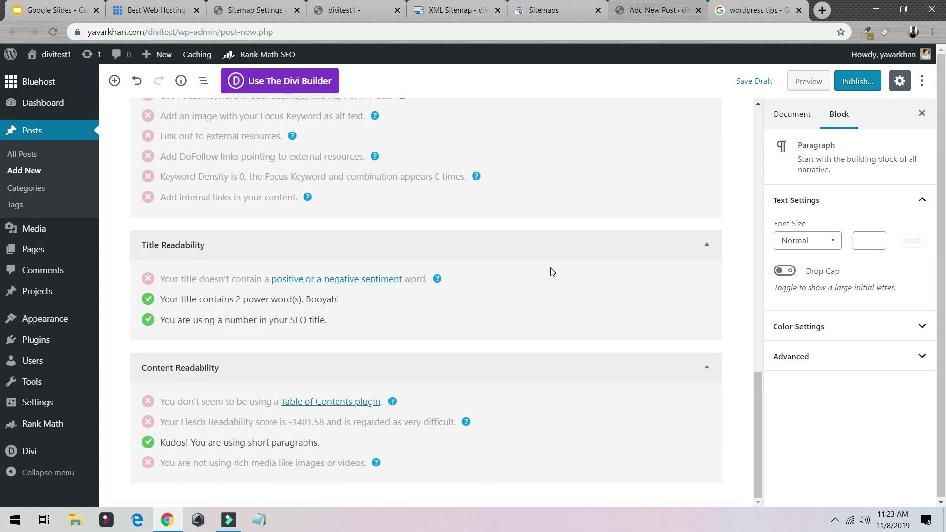
pyautogui.scroll(5, 353, 268)
pyautogui.scroll(-5, 325, 281)
pyautogui.scroll(3, 194, 319)
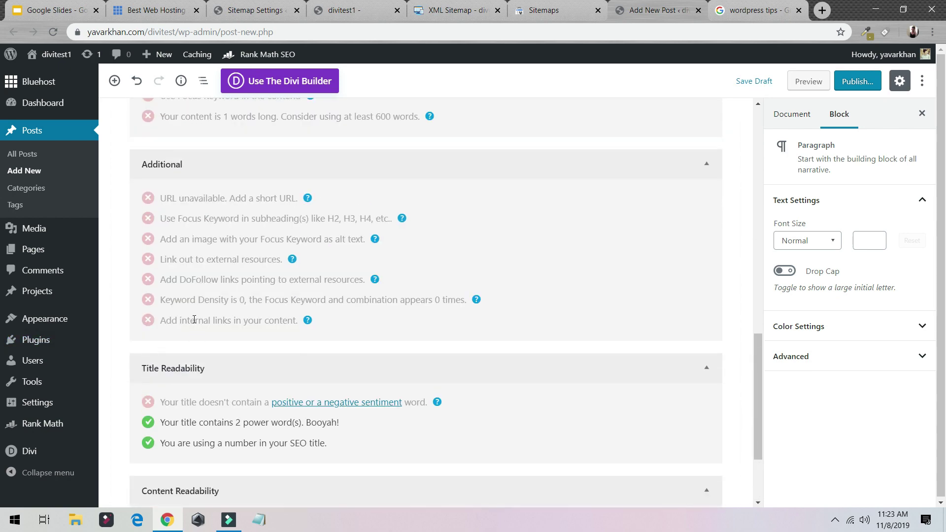
pyautogui.scroll(5, 124, 194)
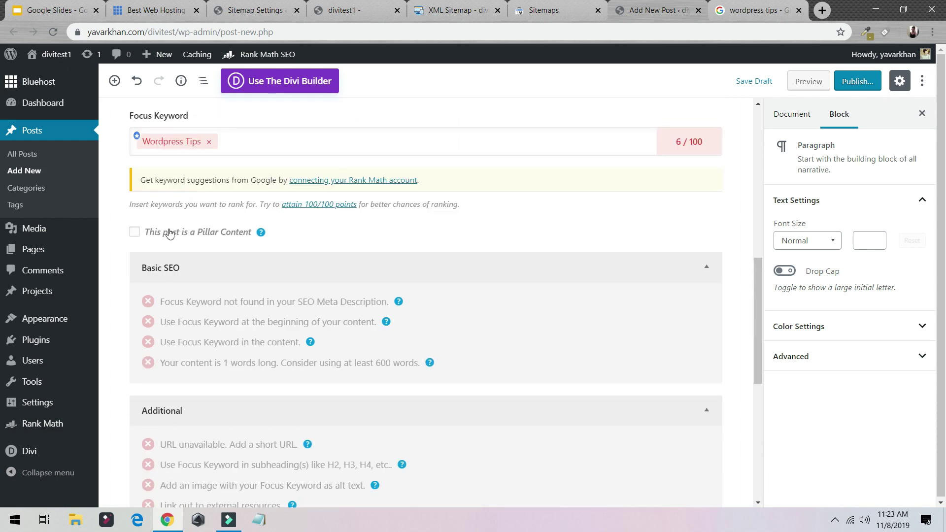
pyautogui.scroll(10, 169, 234)
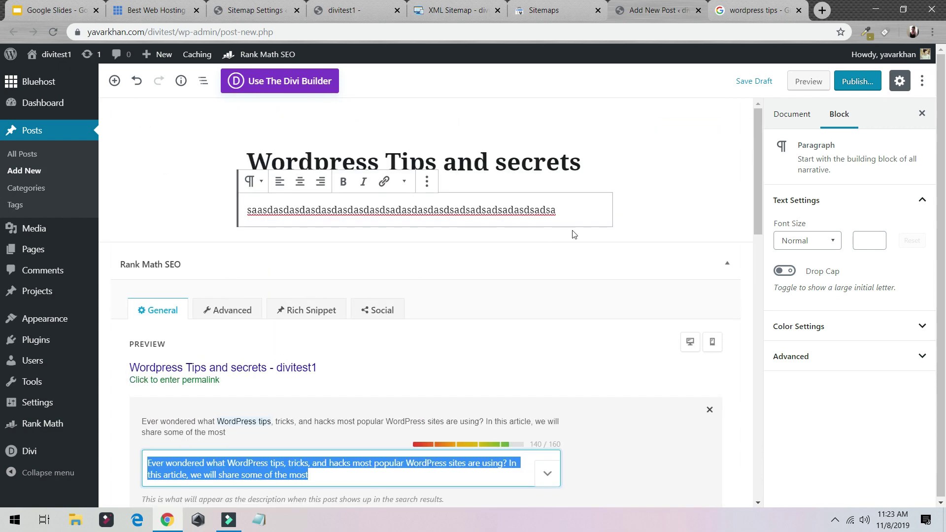
pyautogui.click(577, 216)
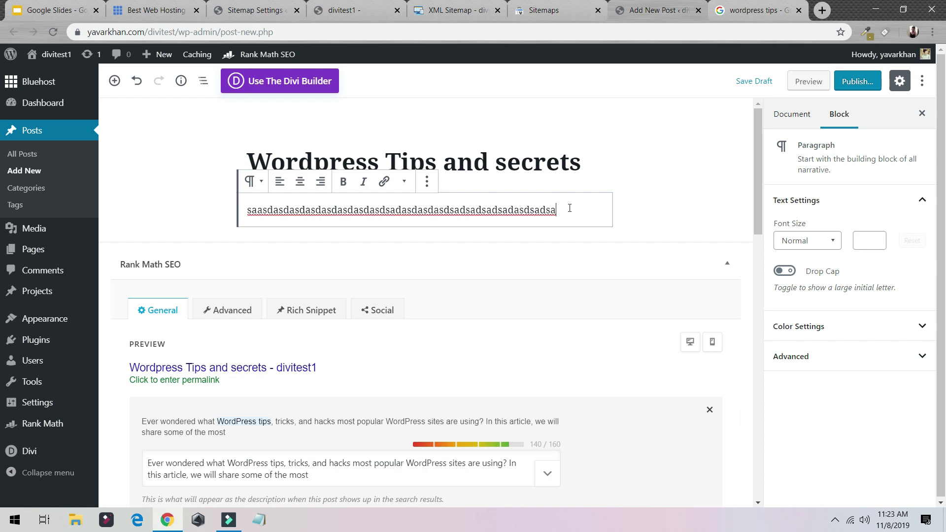
pyautogui.scroll(-10, 149, 353)
pyautogui.scroll(10, 379, 253)
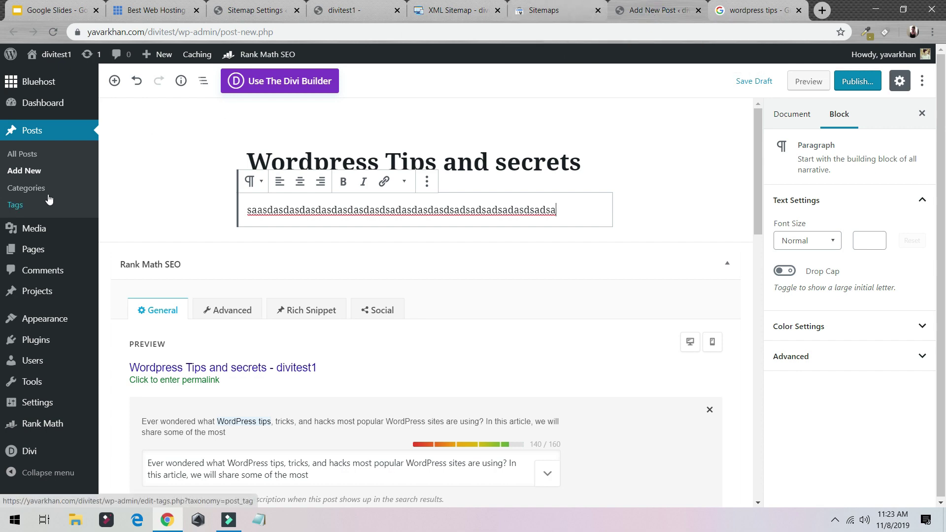
# Leave the post editor for the Rank Math plugin's main page.
pyautogui.scroll(-5, 197, 234)
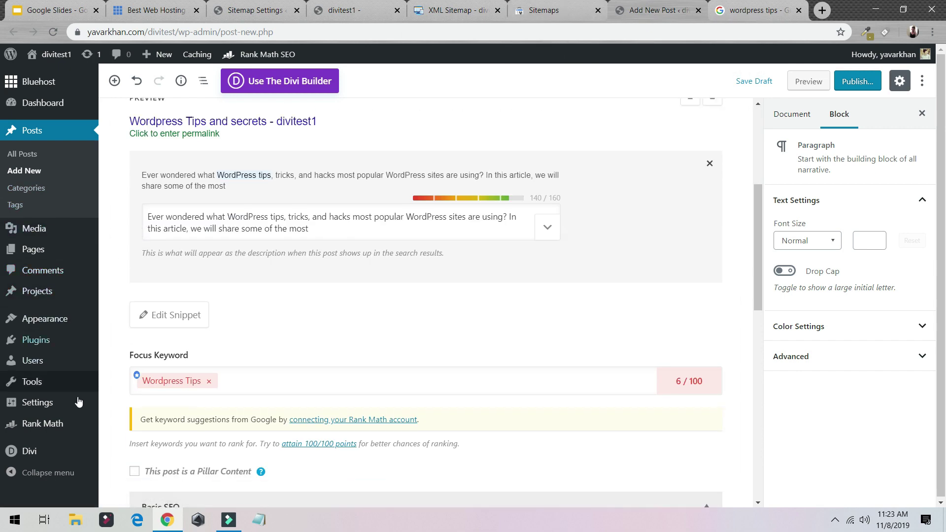
pyautogui.click(68, 422)
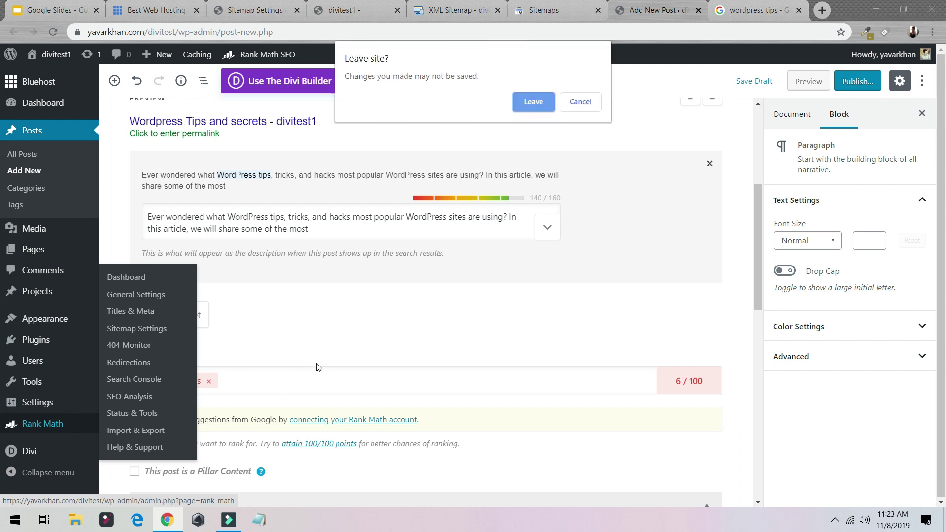